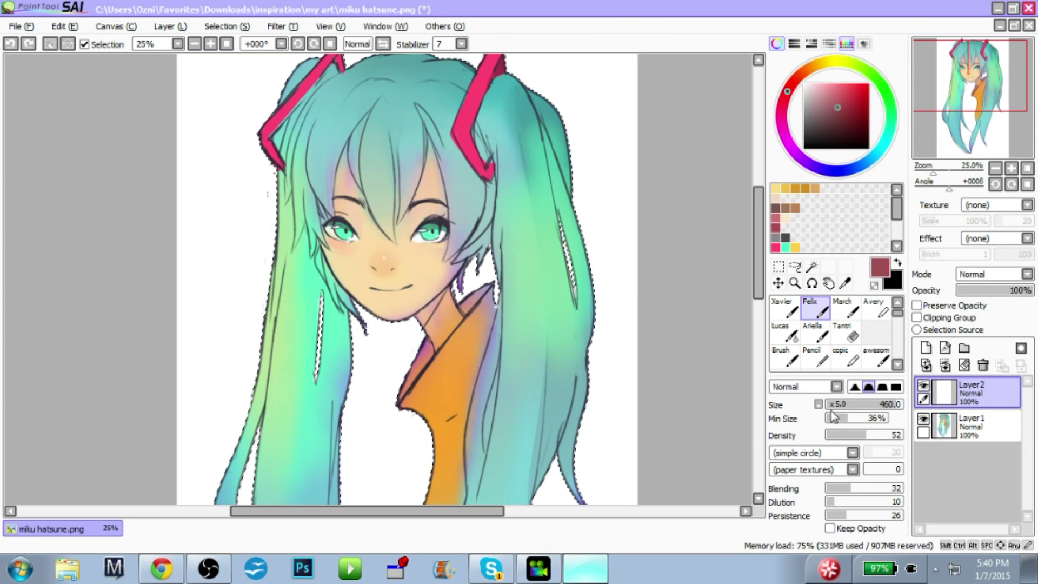
{"action": "mouse_move", "coordinate": [543, 306]}
{"action": "left_mouse_down"}
{"action": "mouse_move", "coordinate": [550, 320]}
{"action": "mouse_move", "coordinate": [544, 297]}
{"action": "mouse_move", "coordinate": [560, 326]}
{"action": "mouse_move", "coordinate": [559, 308]}
{"action": "left_mouse_up"}
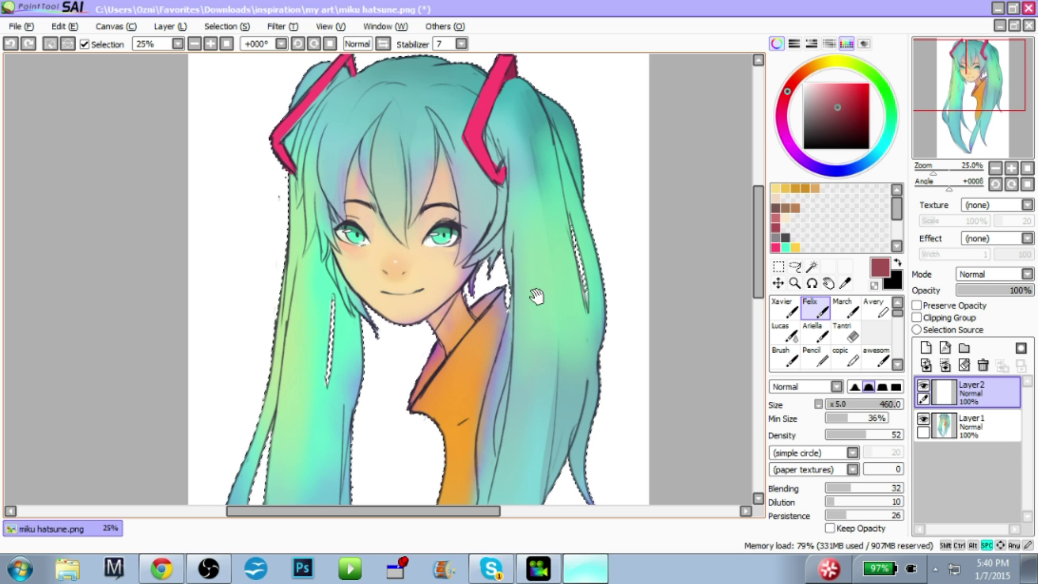
{"action": "left_click_drag", "start_coordinate": [541, 298], "coordinate": [564, 280]}
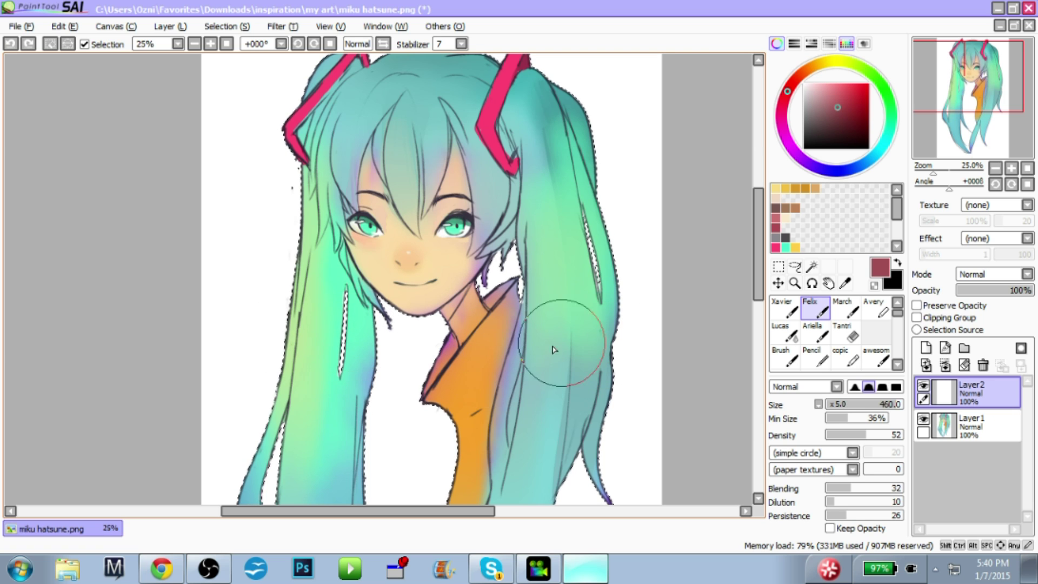
{"action": "left_click_drag", "start_coordinate": [555, 340], "coordinate": [552, 317]}
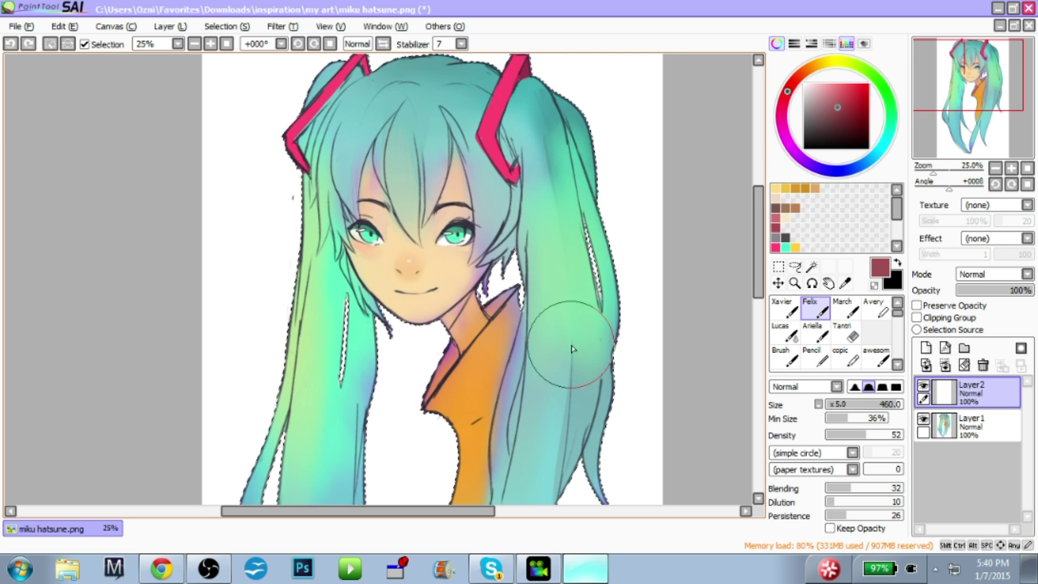
{"action": "mouse_move", "coordinate": [506, 340]}
{"action": "left_mouse_down"}
{"action": "mouse_move", "coordinate": [535, 325]}
{"action": "mouse_move", "coordinate": [490, 335]}
{"action": "left_mouse_up"}
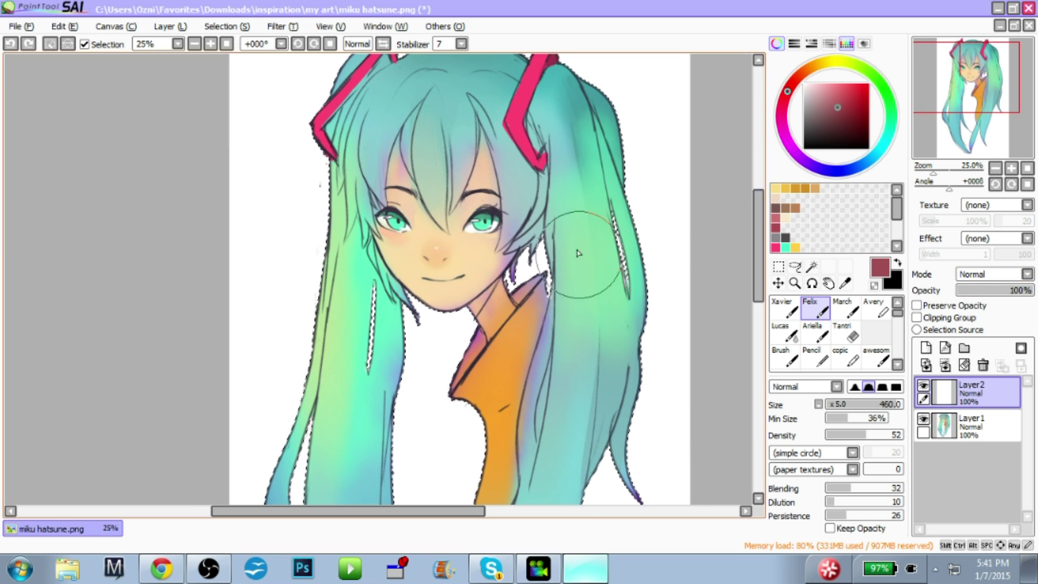
{"action": "mouse_move", "coordinate": [589, 232]}
{"action": "left_mouse_down"}
{"action": "mouse_move", "coordinate": [594, 270]}
{"action": "mouse_move", "coordinate": [611, 248]}
{"action": "left_mouse_up"}
Paint a broad dark-red band across the chin, collar and both ponytails on Layer2 with the Xavier brush at size 455
{"action": "left_click_drag", "start_coordinate": [327, 337], "coordinate": [732, 283]}
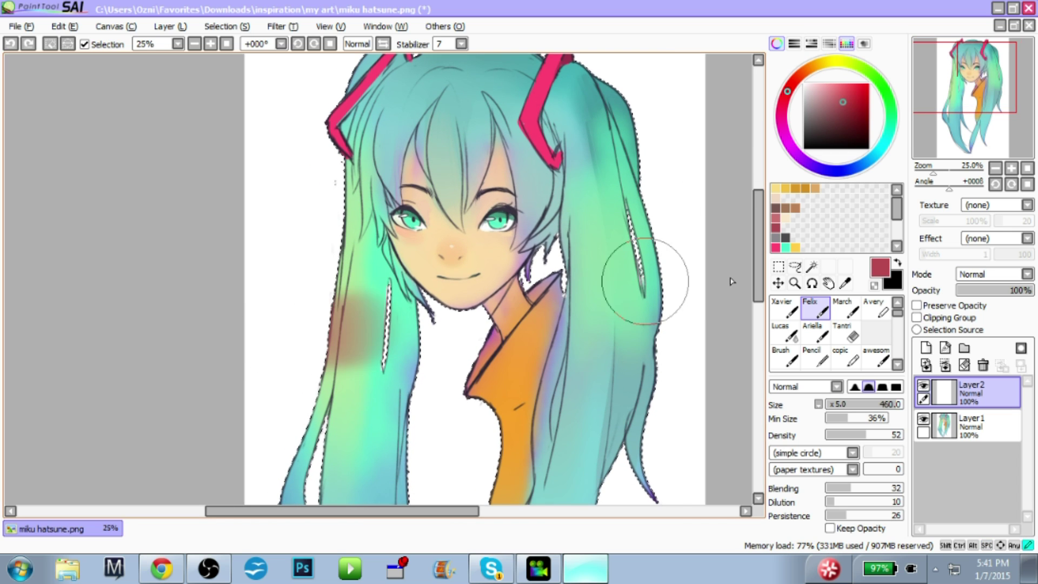
{"action": "key", "text": "ctrl+z"}
{"action": "left_click", "coordinate": [788, 312]}
{"action": "left_click_drag", "start_coordinate": [861, 404], "coordinate": [876, 406]}
{"action": "left_click_drag", "start_coordinate": [346, 313], "coordinate": [549, 311]}
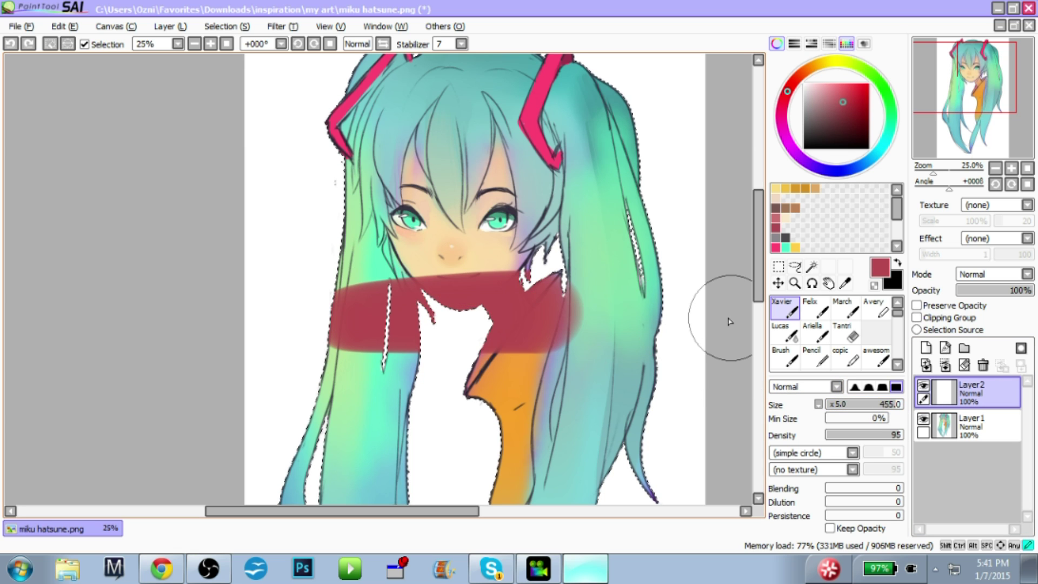
{"action": "left_click_drag", "start_coordinate": [730, 322], "coordinate": [699, 320]}
{"action": "key", "text": "space"}
{"action": "mouse_move", "coordinate": [610, 254]}
{"action": "left_mouse_down"}
{"action": "mouse_move", "coordinate": [598, 287]}
{"action": "mouse_move", "coordinate": [606, 255]}
{"action": "mouse_move", "coordinate": [621, 300]}
{"action": "left_mouse_up"}
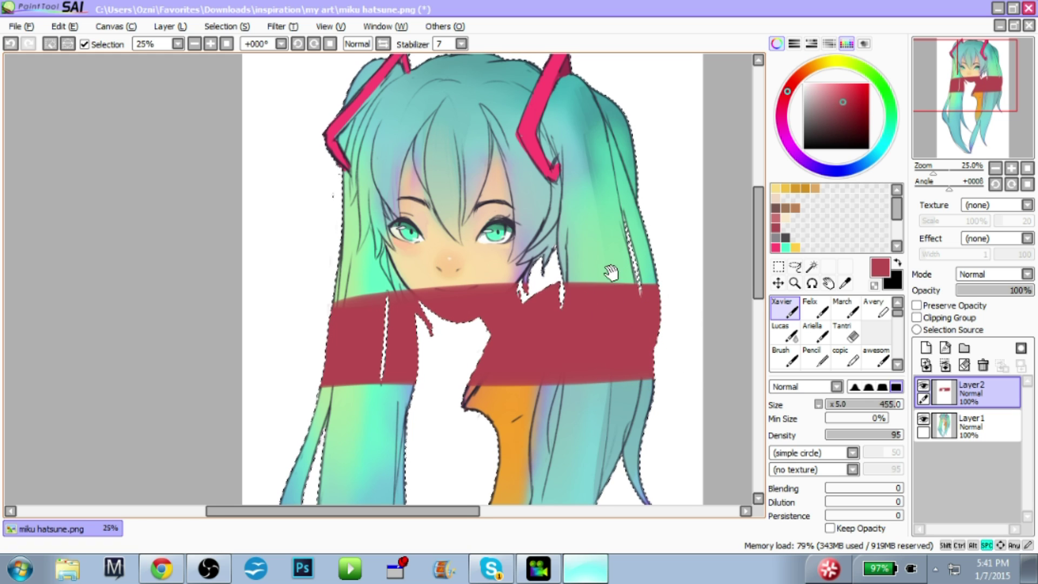
Set Layer2's blending mode to Multiply
{"action": "left_click_drag", "start_coordinate": [611, 273], "coordinate": [607, 278]}
{"action": "left_click", "coordinate": [965, 275]}
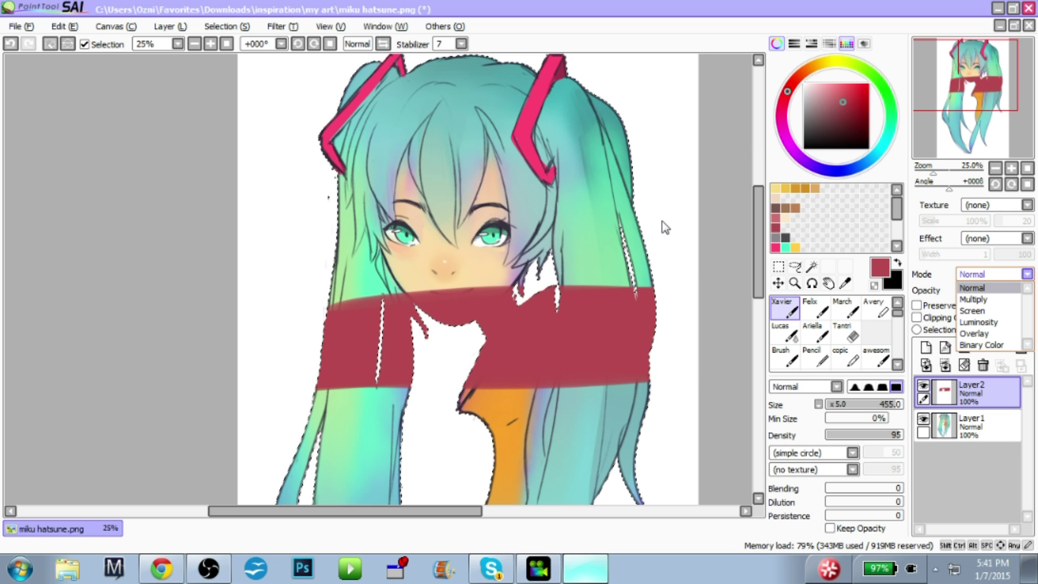
{"action": "left_click", "coordinate": [692, 265]}
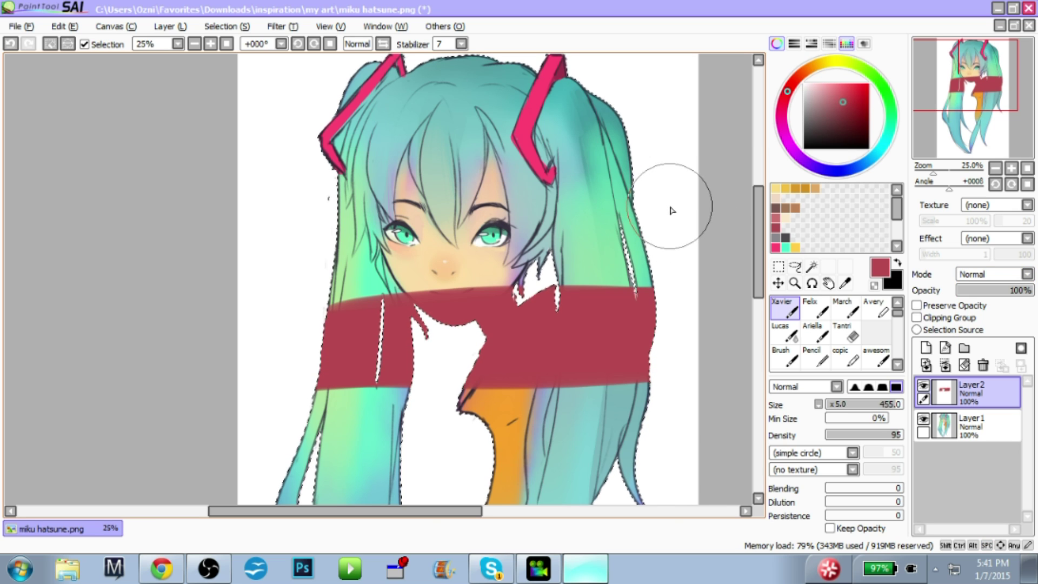
{"action": "mouse_move", "coordinate": [676, 238]}
{"action": "left_mouse_down"}
{"action": "mouse_move", "coordinate": [670, 224]}
{"action": "mouse_move", "coordinate": [670, 234]}
{"action": "left_mouse_up"}
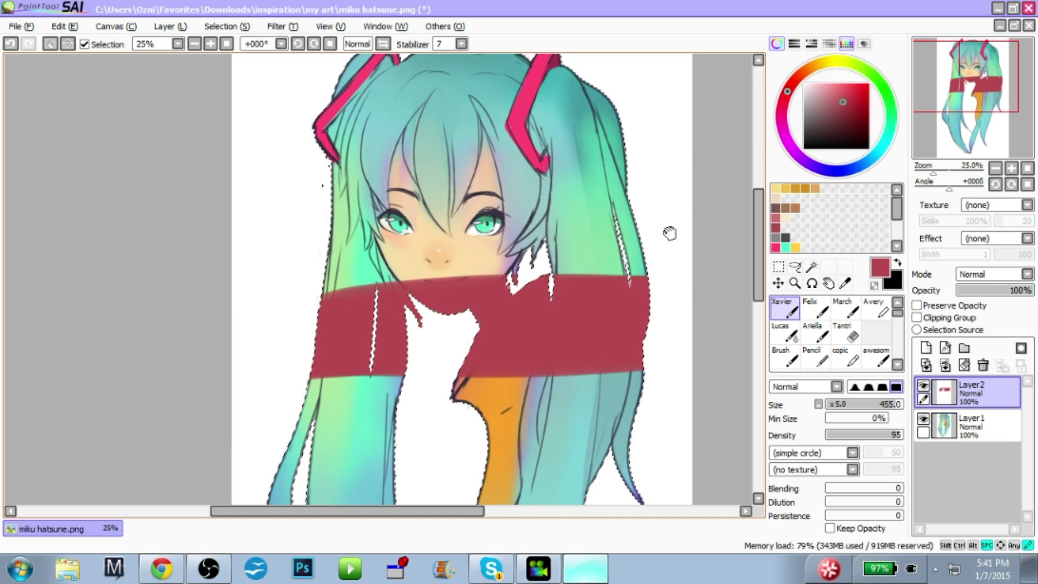
{"action": "left_click_drag", "start_coordinate": [687, 243], "coordinate": [695, 279]}
{"action": "left_click", "coordinate": [971, 274]}
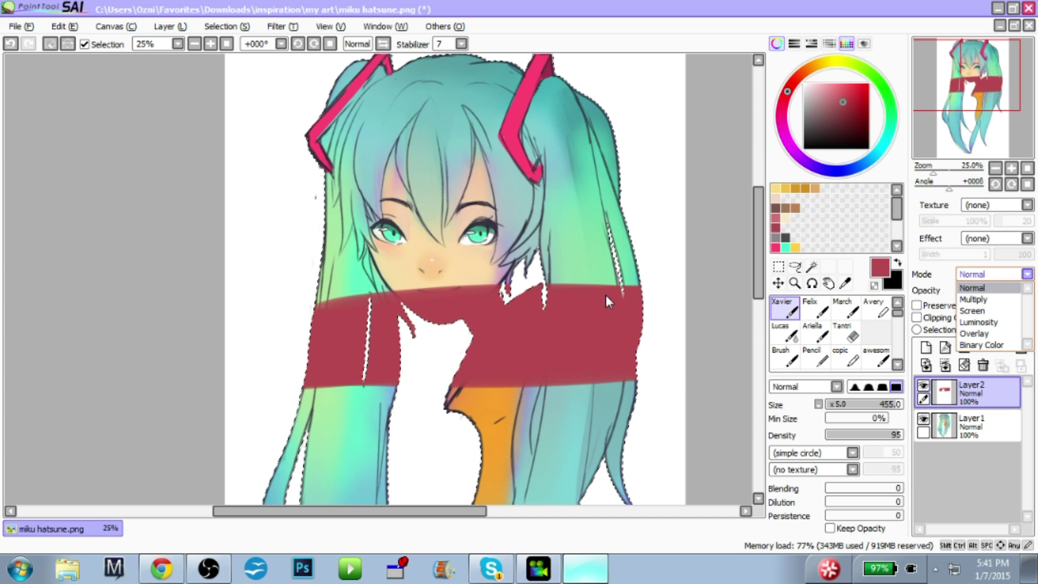
{"action": "left_click", "coordinate": [973, 299]}
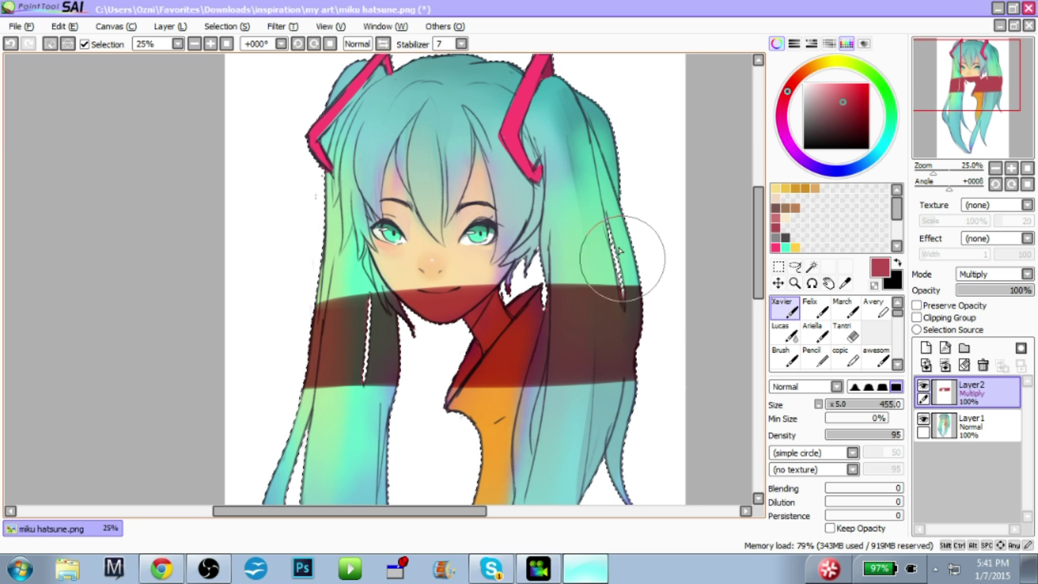
Compare the band over the collar line art up close by switching Layer2 to Normal and back to Multiply
{"action": "left_click_drag", "start_coordinate": [625, 254], "coordinate": [608, 260]}
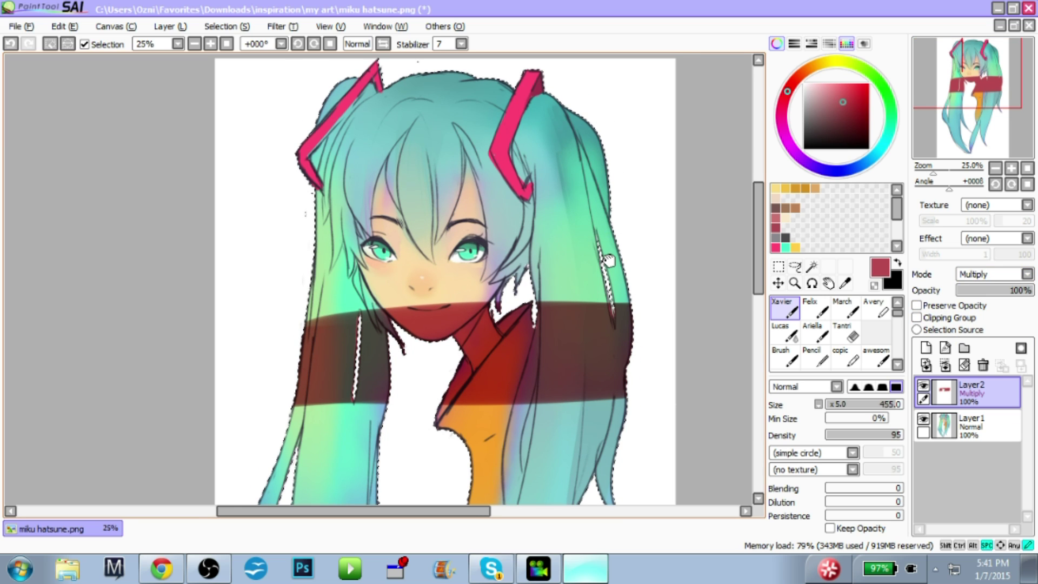
{"action": "left_click_drag", "start_coordinate": [609, 260], "coordinate": [619, 224]}
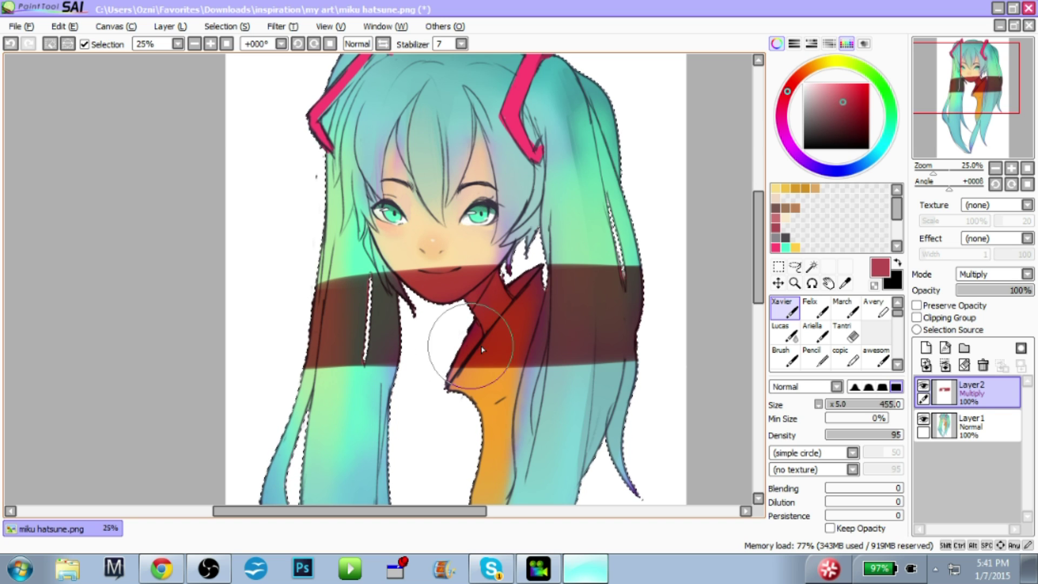
{"action": "key", "text": "ctrl"}
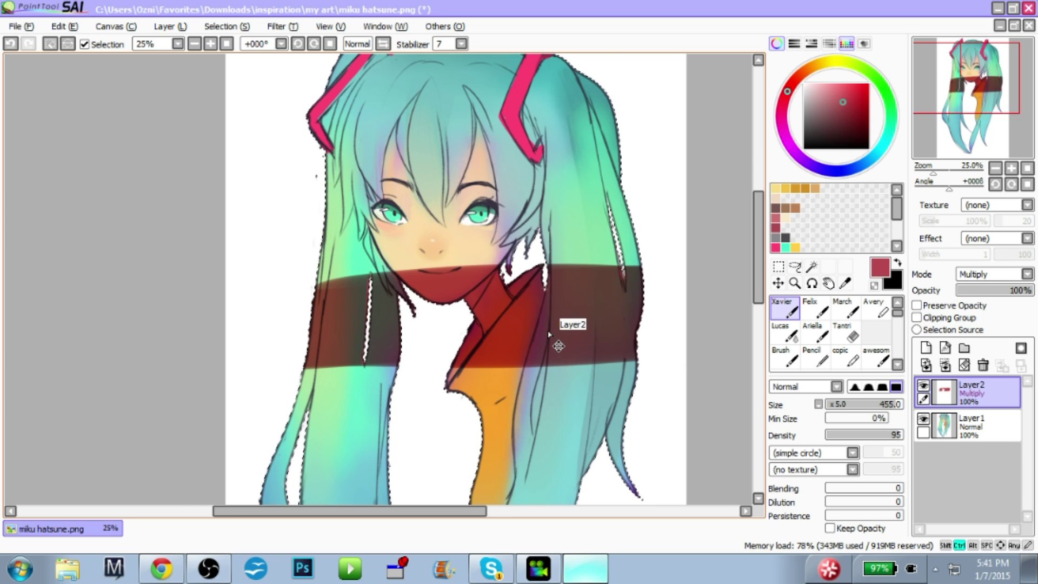
{"action": "scroll", "coordinate": [549, 334], "scroll_direction": "up", "scroll_amount": 4}
{"action": "left_click_drag", "start_coordinate": [548, 334], "coordinate": [508, 325]}
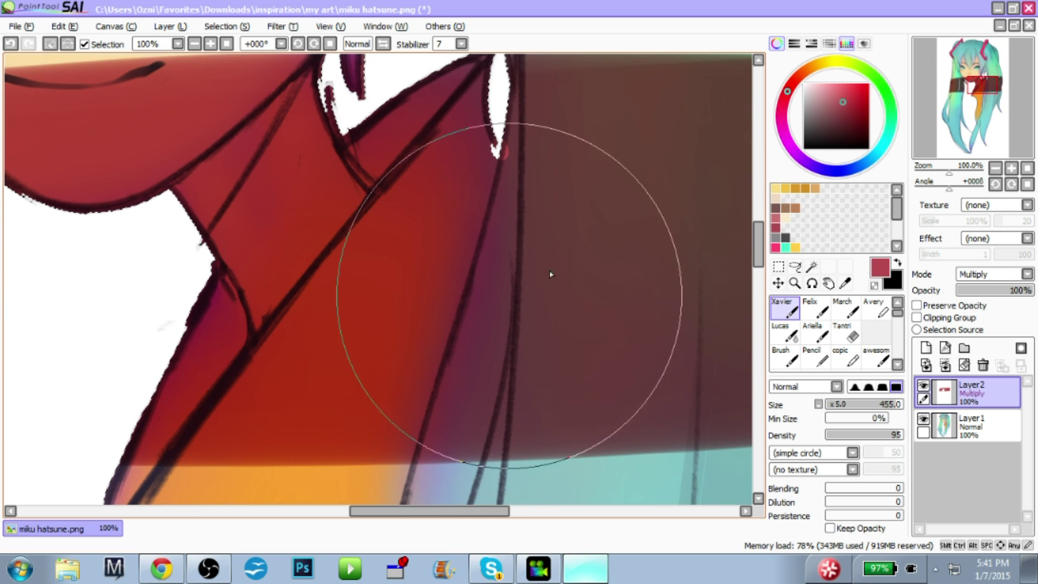
{"action": "scroll", "coordinate": [990, 275], "scroll_direction": "down", "scroll_amount": 1}
{"action": "scroll", "coordinate": [990, 274], "scroll_direction": "up", "scroll_amount": 1}
{"action": "left_click", "coordinate": [989, 274]}
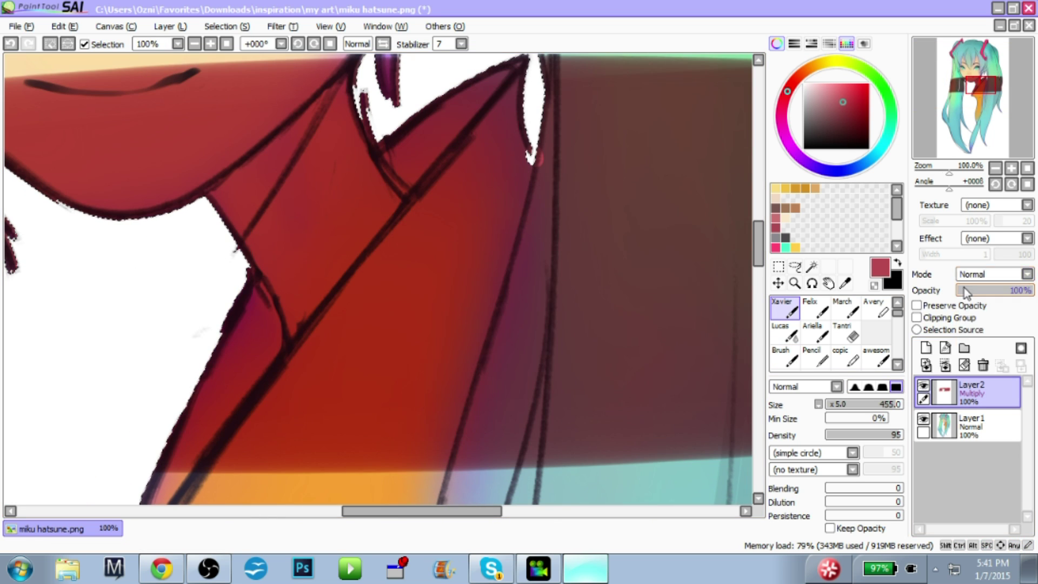
{"action": "left_click", "coordinate": [971, 289]}
{"action": "left_click", "coordinate": [974, 274]}
{"action": "left_click", "coordinate": [972, 300]}
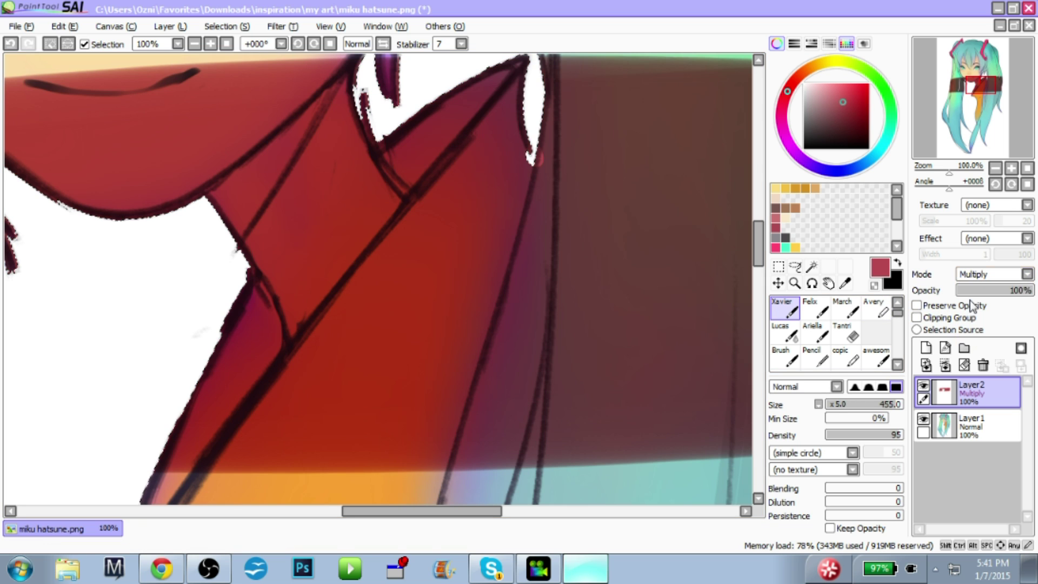
Paint red strokes over the forehead and bangs with the Xavier brush at size 70, and lower Layer2's opacity to 40%
{"action": "key", "text": "minus"}
{"action": "key", "text": "minus"}
{"action": "key", "text": "minus"}
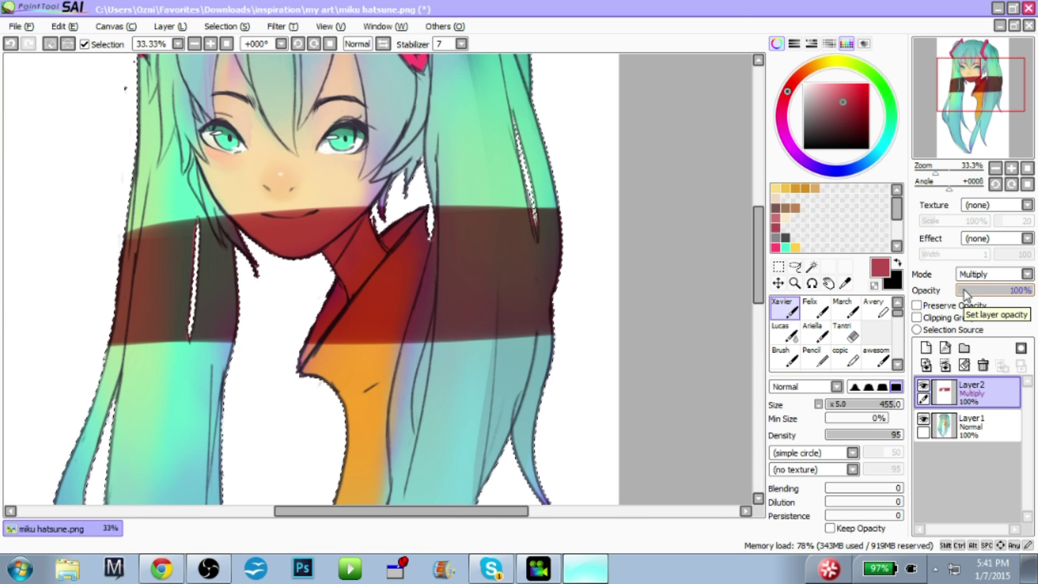
{"action": "left_click_drag", "start_coordinate": [454, 249], "coordinate": [541, 286]}
{"action": "left_click_drag", "start_coordinate": [532, 247], "coordinate": [523, 288]}
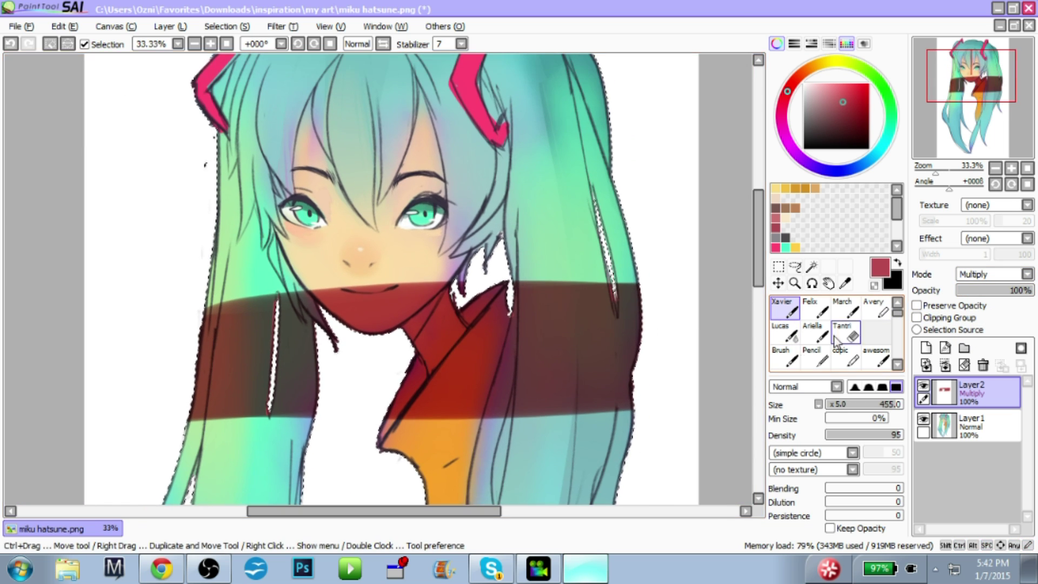
{"action": "left_click_drag", "start_coordinate": [865, 404], "coordinate": [840, 411]}
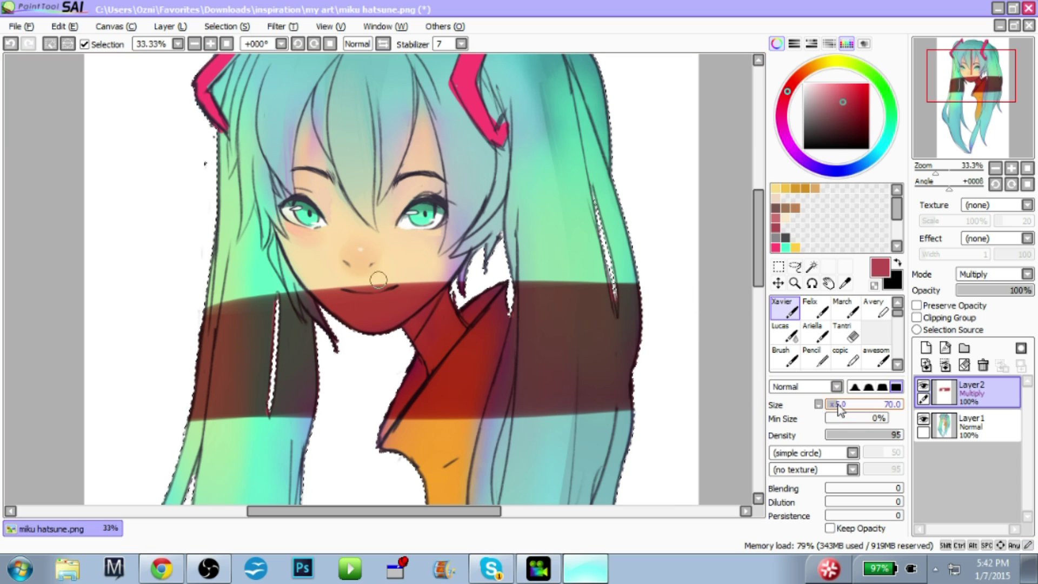
{"action": "left_click_drag", "start_coordinate": [275, 150], "coordinate": [459, 196]}
{"action": "left_click_drag", "start_coordinate": [394, 210], "coordinate": [423, 124]}
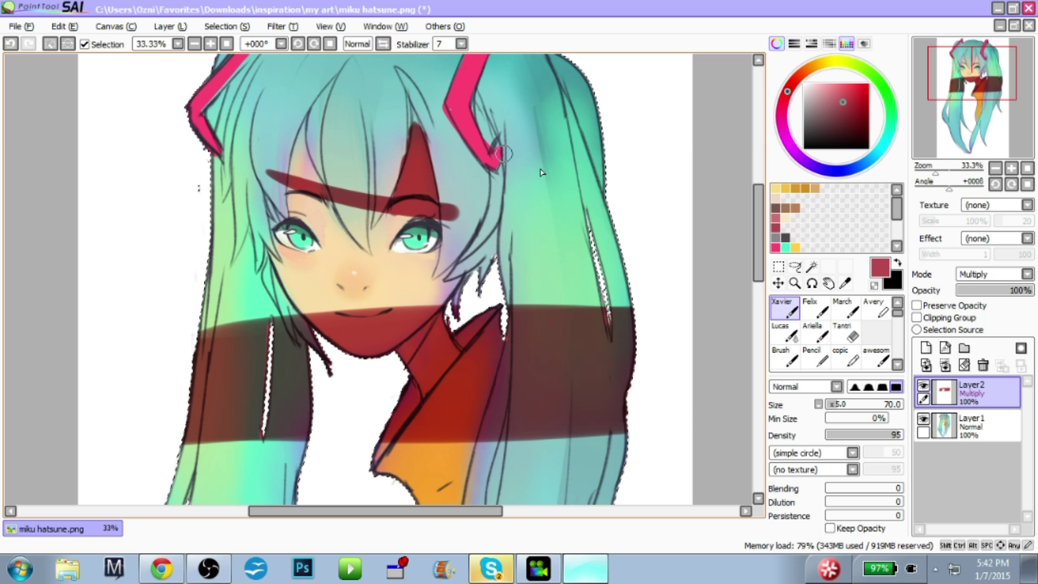
{"action": "left_click_drag", "start_coordinate": [1017, 290], "coordinate": [981, 292]}
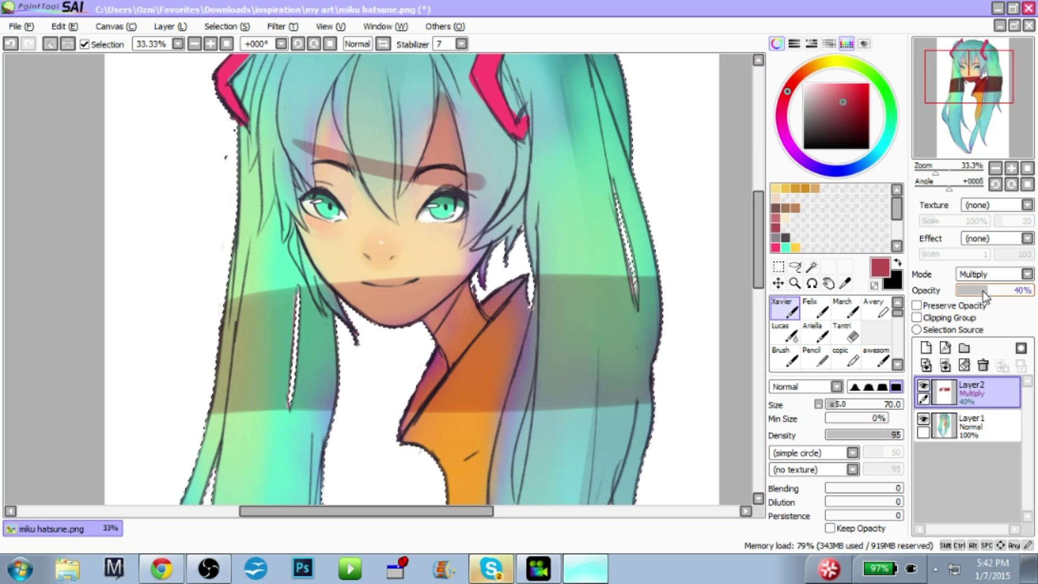
Undo the opacity change and the forehead strokes, and set Layer2's blending mode to Screen
{"action": "key", "text": "ctrl+z"}
{"action": "key", "text": "ctrl+z"}
{"action": "key", "text": "ctrl+z"}
{"action": "key", "text": "ctrl+z"}
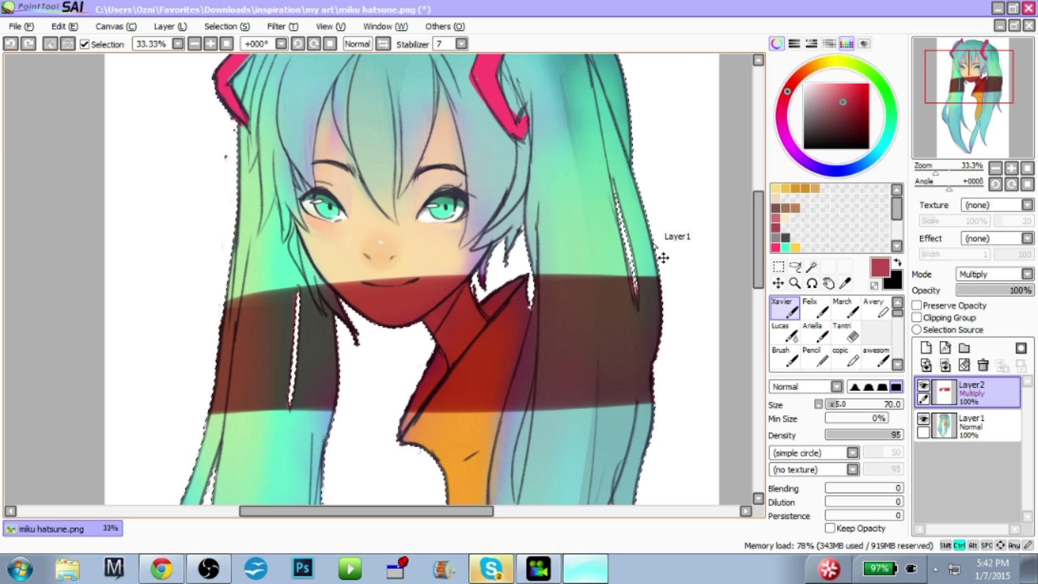
{"action": "key", "text": "ctrl+z"}
{"action": "key", "text": "ctrl+z"}
{"action": "key", "text": "ctrl+y"}
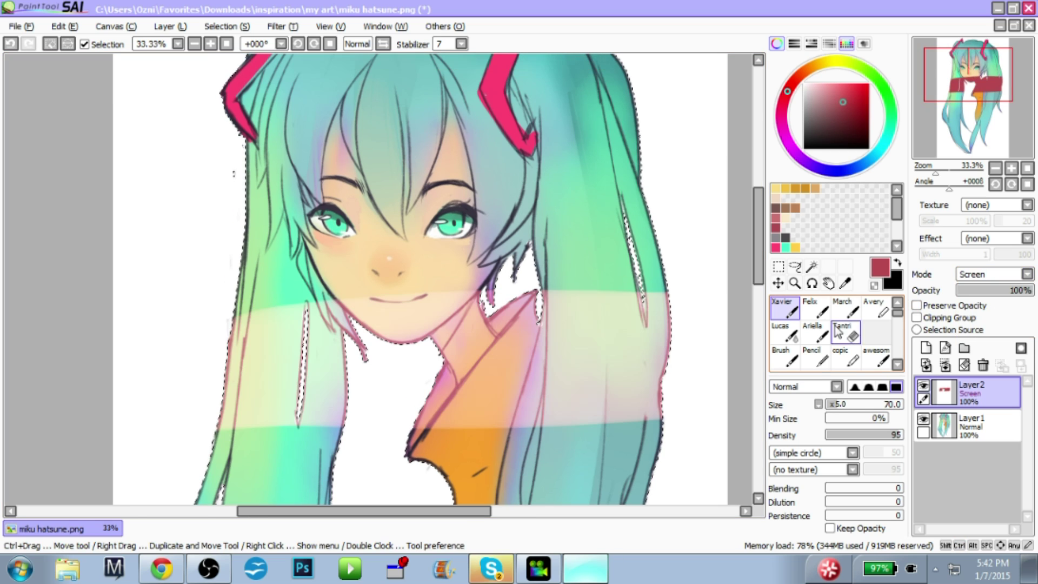
Try soft strokes along the upper and lower parts of the band with the Felix brush at size 280, and undo them
{"action": "left_click", "coordinate": [818, 315]}
{"action": "left_click_drag", "start_coordinate": [849, 404], "coordinate": [869, 405]}
{"action": "mouse_move", "coordinate": [274, 313]}
{"action": "left_mouse_down"}
{"action": "mouse_move", "coordinate": [234, 292]}
{"action": "mouse_move", "coordinate": [579, 281]}
{"action": "mouse_move", "coordinate": [596, 294]}
{"action": "left_mouse_up"}
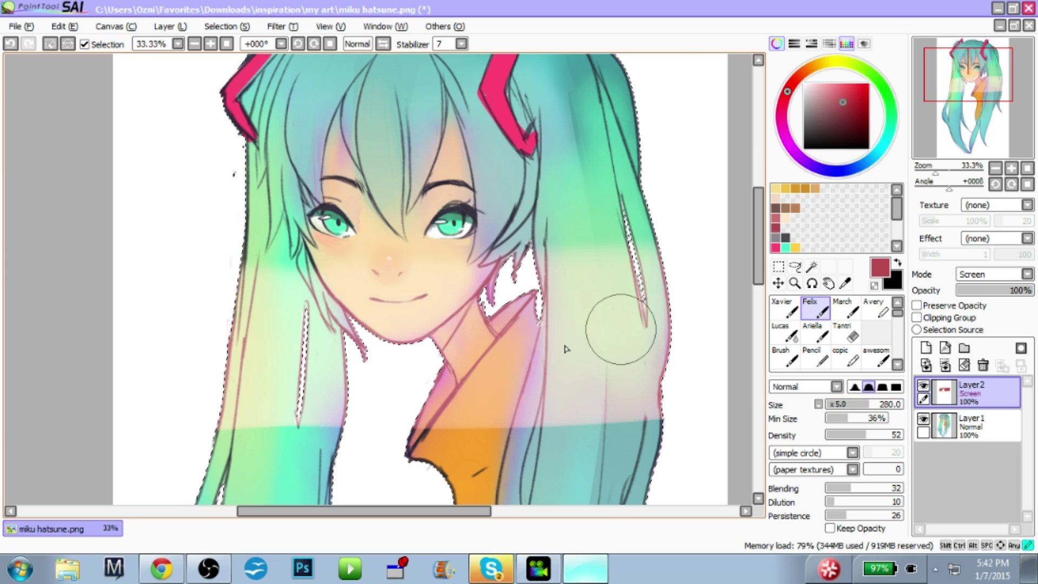
{"action": "key", "text": "space"}
{"action": "left_click_drag", "start_coordinate": [511, 353], "coordinate": [512, 325]}
{"action": "mouse_move", "coordinate": [696, 381]}
{"action": "left_mouse_down"}
{"action": "mouse_move", "coordinate": [262, 403]}
{"action": "mouse_move", "coordinate": [243, 414]}
{"action": "left_mouse_up"}
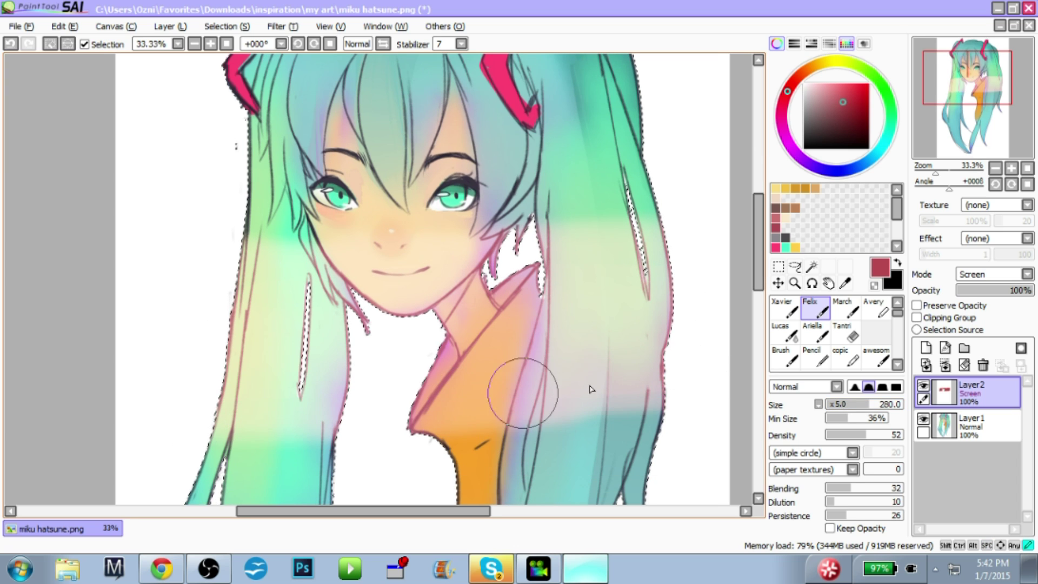
{"action": "key", "text": "space"}
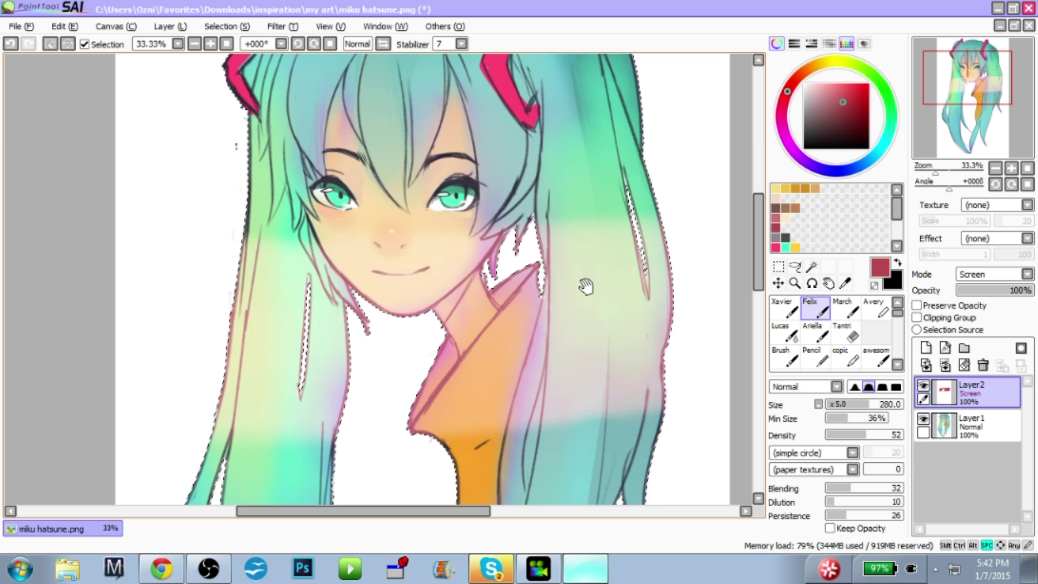
{"action": "left_click_drag", "start_coordinate": [586, 286], "coordinate": [581, 305]}
{"action": "key", "text": "ctrl+z"}
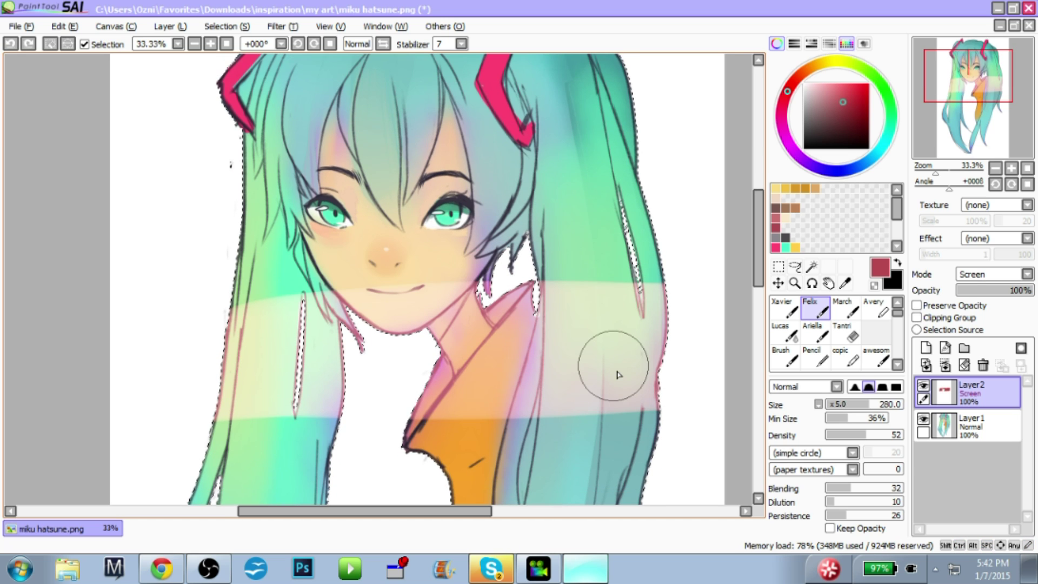
{"action": "key", "text": "space"}
{"action": "left_click_drag", "start_coordinate": [617, 378], "coordinate": [613, 374]}
{"action": "left_click_drag", "start_coordinate": [516, 198], "coordinate": [506, 214]}
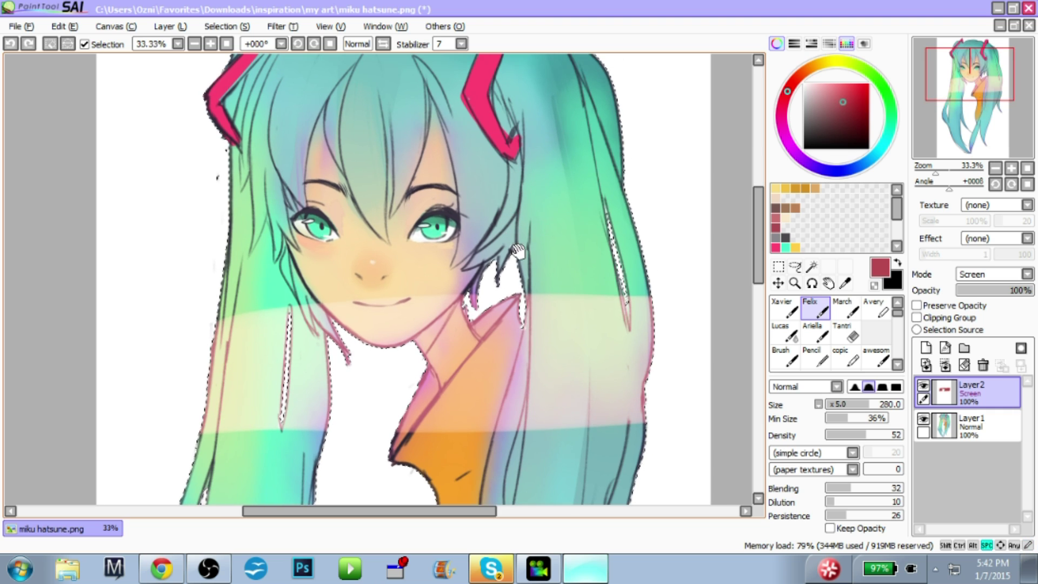
{"action": "mouse_move", "coordinate": [532, 266]}
{"action": "left_mouse_down"}
{"action": "mouse_move", "coordinate": [535, 279]}
{"action": "mouse_move", "coordinate": [584, 246]}
{"action": "mouse_move", "coordinate": [594, 255]}
{"action": "mouse_move", "coordinate": [540, 245]}
{"action": "left_mouse_up"}
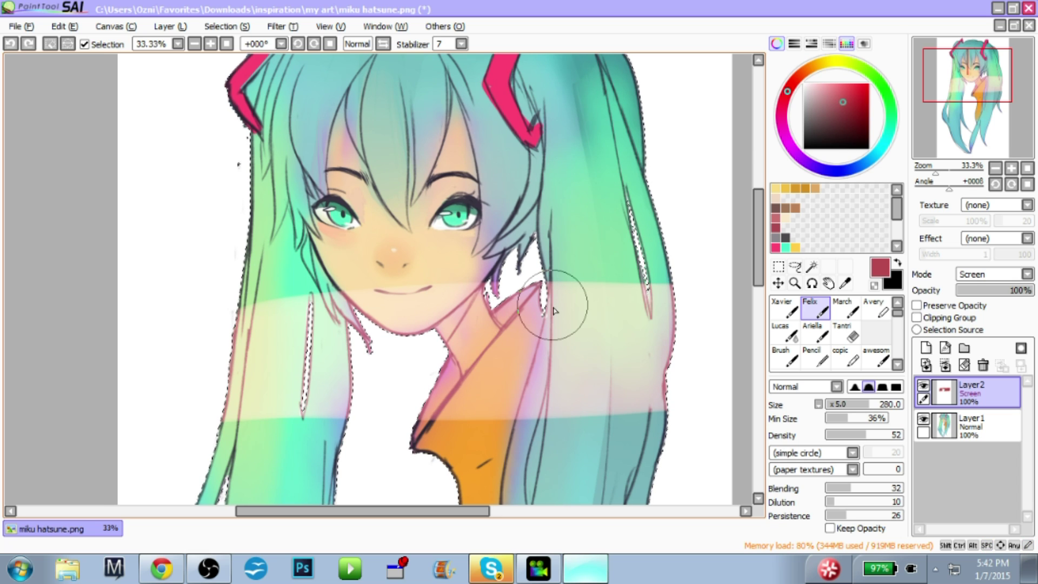
{"action": "left_click_drag", "start_coordinate": [554, 311], "coordinate": [621, 274]}
{"action": "left_click_drag", "start_coordinate": [556, 225], "coordinate": [583, 170]}
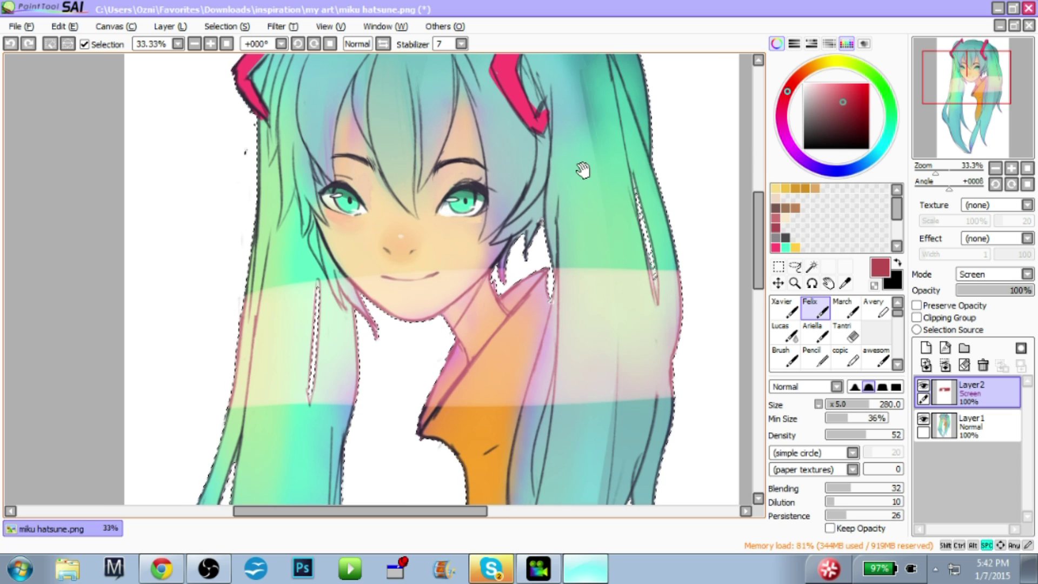
{"action": "left_click_drag", "start_coordinate": [629, 269], "coordinate": [628, 274]}
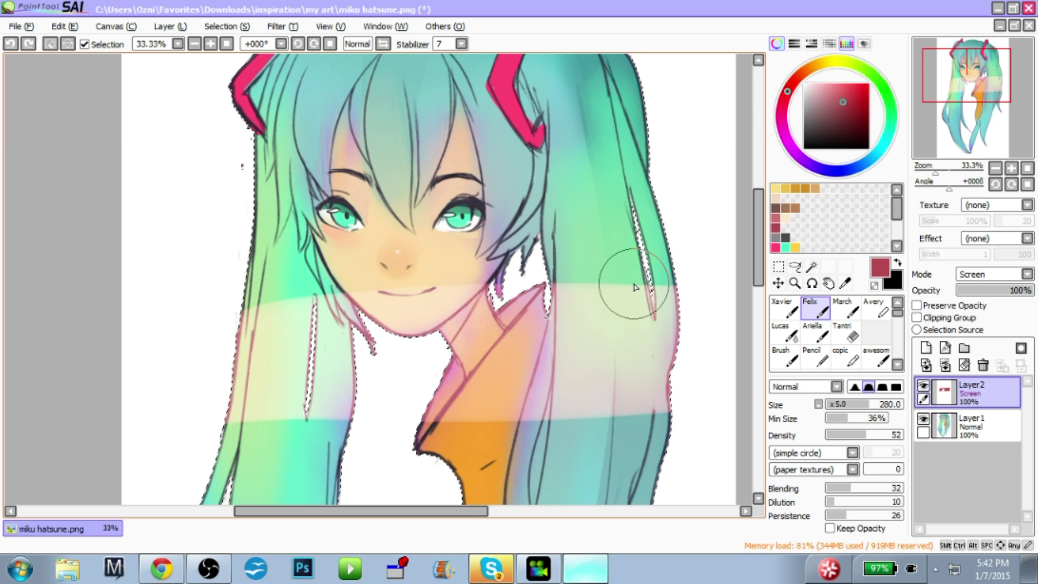
Set Layer2's blending mode to Luminosity
{"action": "left_click", "coordinate": [993, 276]}
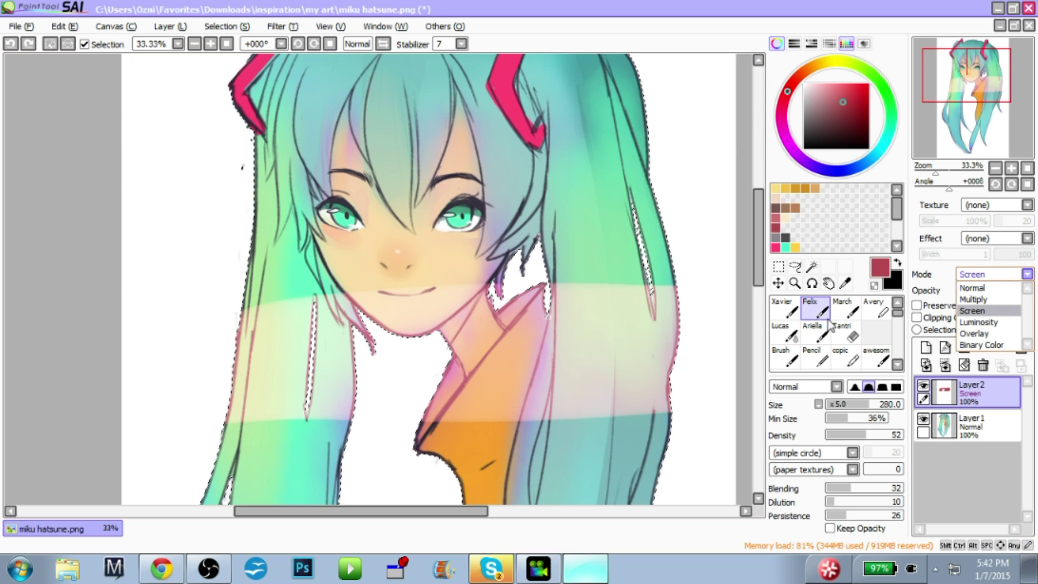
{"action": "left_click", "coordinate": [979, 323]}
{"action": "mouse_move", "coordinate": [576, 211]}
{"action": "left_mouse_down"}
{"action": "mouse_move", "coordinate": [561, 178]}
{"action": "mouse_move", "coordinate": [605, 211]}
{"action": "left_mouse_up"}
Blend the upper and lower edges of the band with the Lucas brush at size 500, and undo the strokes
{"action": "left_click", "coordinate": [785, 332]}
{"action": "left_click_drag", "start_coordinate": [846, 405], "coordinate": [896, 408]}
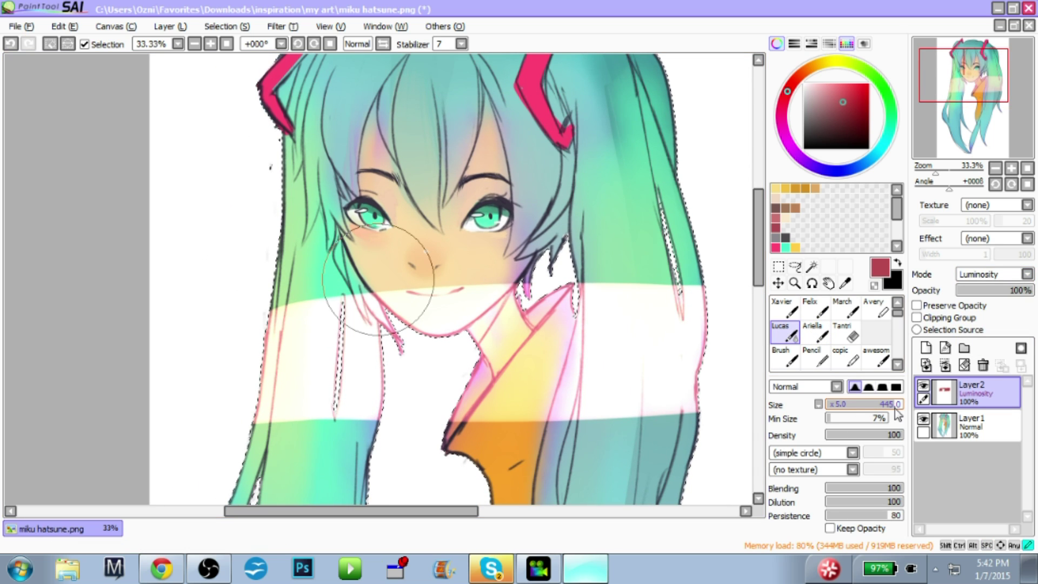
{"action": "left_click_drag", "start_coordinate": [894, 409], "coordinate": [905, 409]}
{"action": "left_click_drag", "start_coordinate": [681, 297], "coordinate": [281, 306]}
{"action": "left_click_drag", "start_coordinate": [277, 475], "coordinate": [375, 417]}
{"action": "mouse_move", "coordinate": [447, 371]}
{"action": "left_mouse_down"}
{"action": "mouse_move", "coordinate": [351, 371]}
{"action": "mouse_move", "coordinate": [327, 396]}
{"action": "left_mouse_up"}
{"action": "left_click_drag", "start_coordinate": [234, 379], "coordinate": [374, 396]}
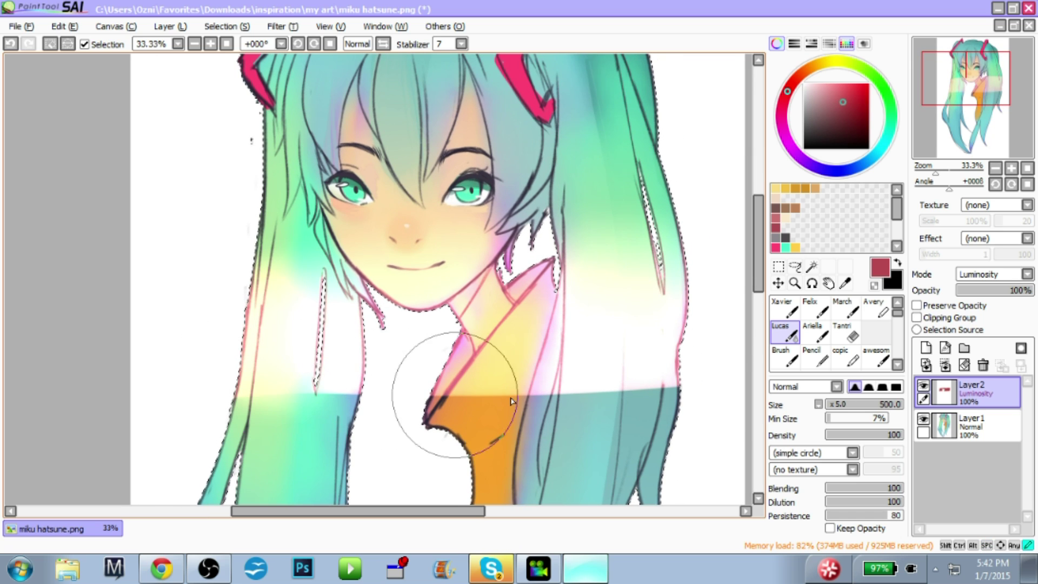
{"action": "mouse_move", "coordinate": [451, 388]}
{"action": "left_mouse_down"}
{"action": "mouse_move", "coordinate": [605, 395]}
{"action": "mouse_move", "coordinate": [626, 435]}
{"action": "mouse_move", "coordinate": [636, 417]}
{"action": "mouse_move", "coordinate": [610, 334]}
{"action": "mouse_move", "coordinate": [593, 316]}
{"action": "mouse_move", "coordinate": [571, 333]}
{"action": "left_mouse_up"}
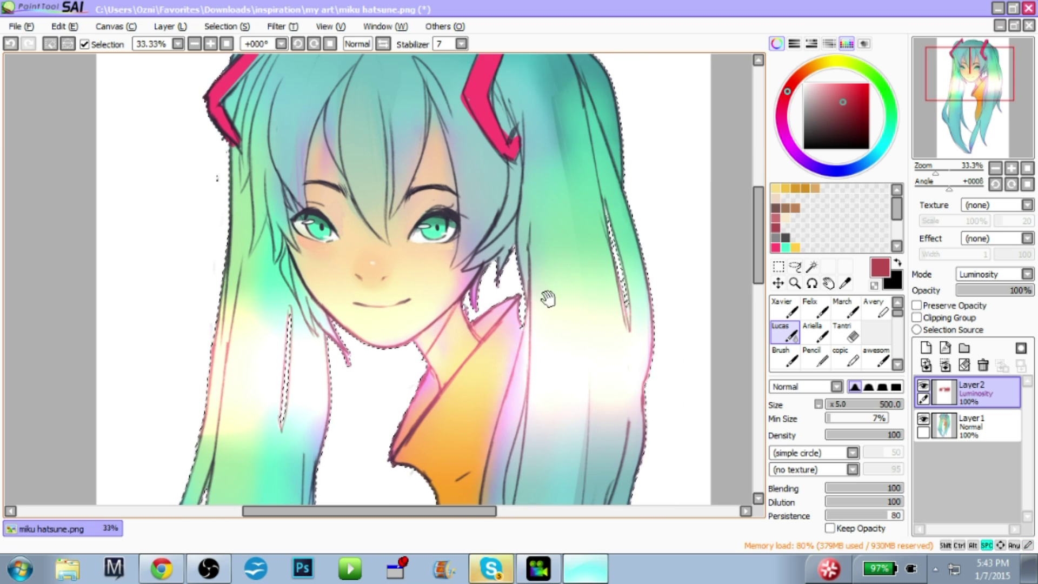
{"action": "left_click_drag", "start_coordinate": [547, 298], "coordinate": [595, 278]}
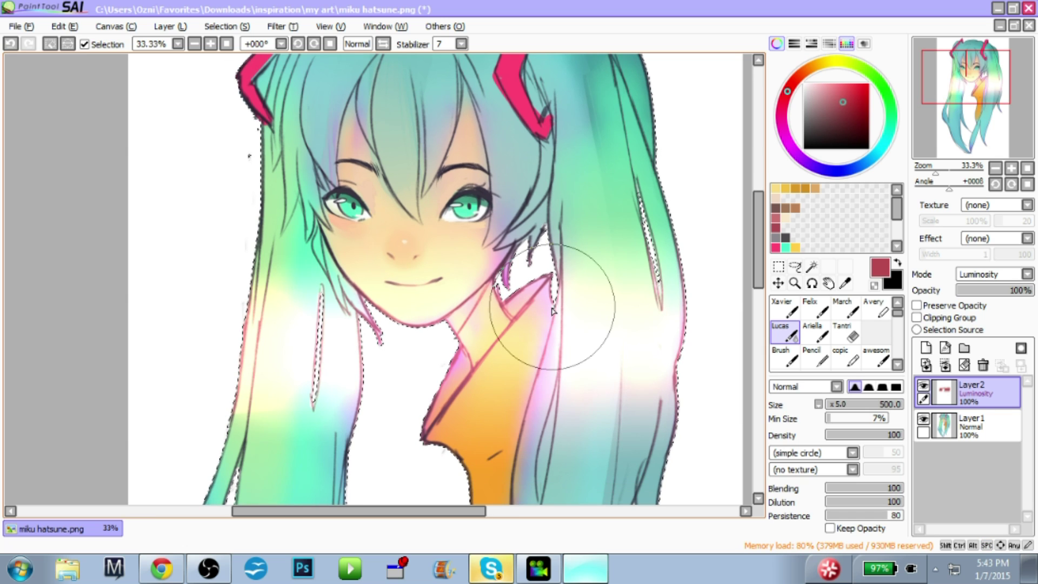
{"action": "left_click_drag", "start_coordinate": [544, 332], "coordinate": [536, 319]}
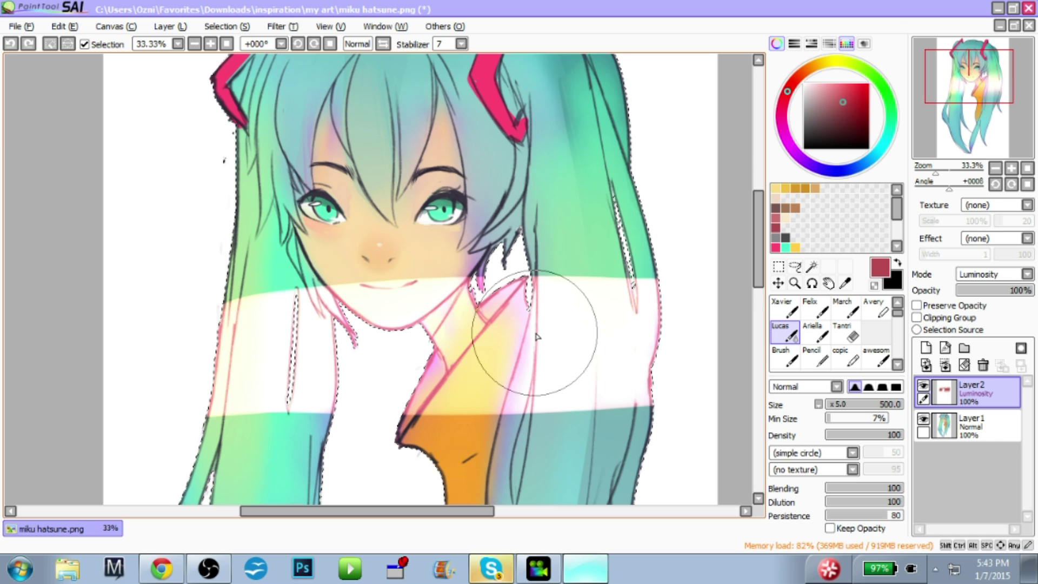
Try Layer2 at about 36% opacity and restore it to 100%
{"action": "left_click_drag", "start_coordinate": [608, 364], "coordinate": [616, 368]}
{"action": "mouse_move", "coordinate": [985, 290]}
{"action": "left_mouse_down"}
{"action": "mouse_move", "coordinate": [1002, 292]}
{"action": "mouse_move", "coordinate": [984, 292]}
{"action": "left_mouse_up"}
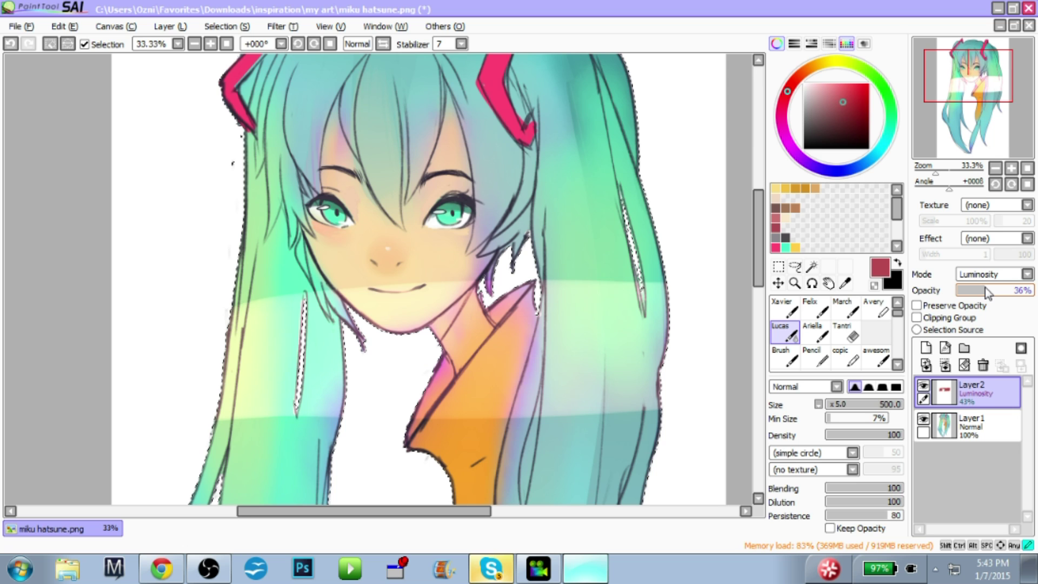
{"action": "left_click_drag", "start_coordinate": [985, 288], "coordinate": [1033, 290]}
{"action": "left_click_drag", "start_coordinate": [595, 303], "coordinate": [588, 303]}
Set Layer2's blending mode to Overlay and inspect the band over the hair, face and collar
{"action": "left_click", "coordinate": [995, 275]}
{"action": "left_click", "coordinate": [980, 334]}
{"action": "key", "text": "space"}
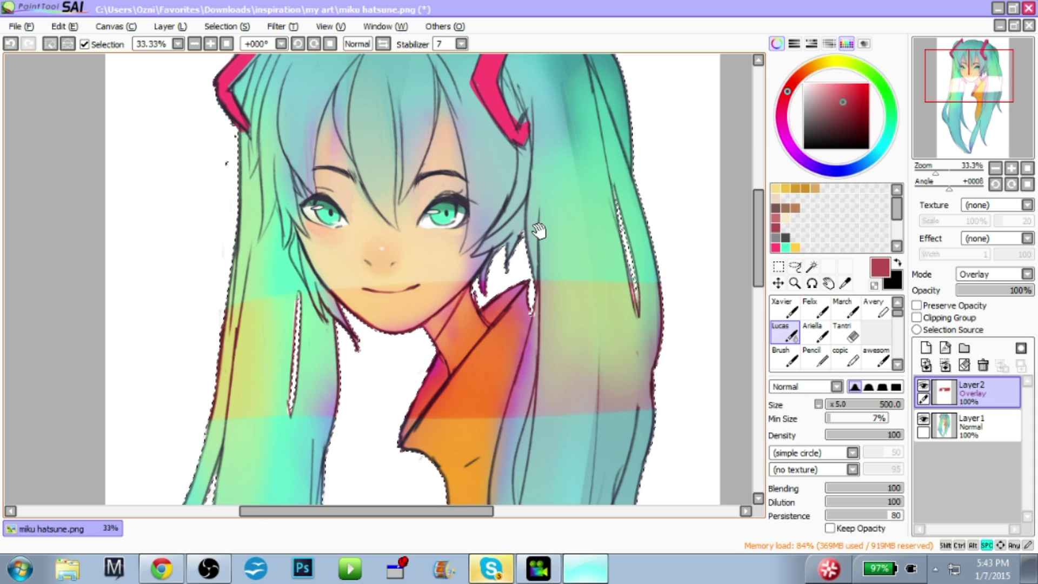
{"action": "left_click_drag", "start_coordinate": [566, 309], "coordinate": [545, 287]}
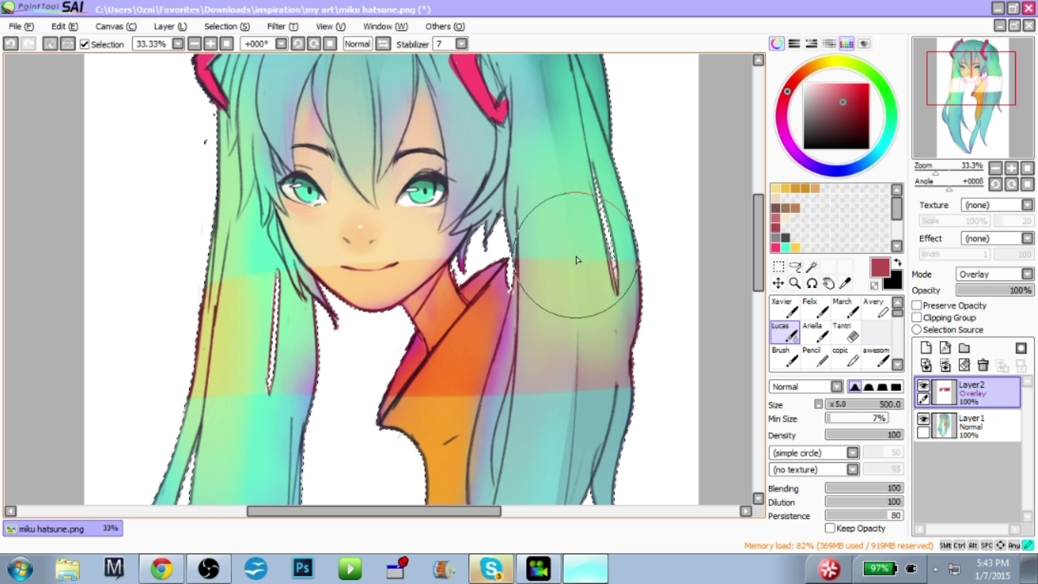
{"action": "mouse_move", "coordinate": [564, 251]}
{"action": "left_mouse_down"}
{"action": "mouse_move", "coordinate": [574, 287]}
{"action": "mouse_move", "coordinate": [549, 285]}
{"action": "mouse_move", "coordinate": [571, 366]}
{"action": "left_mouse_up"}
{"action": "left_click_drag", "start_coordinate": [549, 326], "coordinate": [586, 386]}
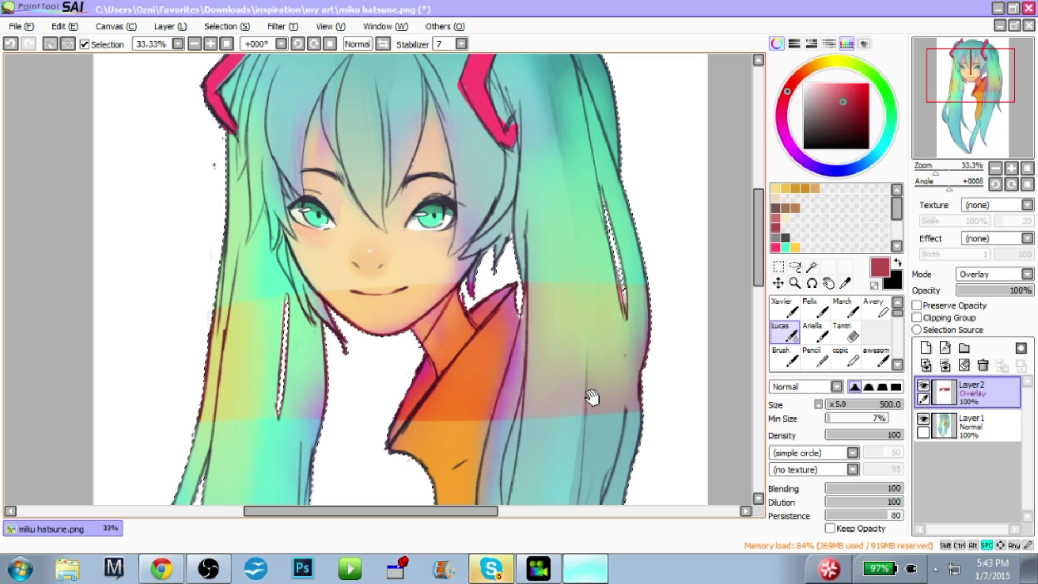
{"action": "left_click_drag", "start_coordinate": [593, 398], "coordinate": [592, 384]}
{"action": "left_click_drag", "start_coordinate": [557, 195], "coordinate": [558, 214]}
{"action": "mouse_move", "coordinate": [593, 278]}
{"action": "left_mouse_down"}
{"action": "mouse_move", "coordinate": [605, 256]}
{"action": "mouse_move", "coordinate": [595, 267]}
{"action": "left_mouse_up"}
Try a pale yellow-green stroke across the hair and lower face with the Xavier brush at size 245, and undo it
{"action": "key", "text": "b"}
{"action": "mouse_move", "coordinate": [419, 273]}
{"action": "left_mouse_down"}
{"action": "mouse_move", "coordinate": [396, 219]}
{"action": "mouse_move", "coordinate": [404, 262]}
{"action": "left_mouse_up"}
{"action": "right_click", "coordinate": [263, 318]}
{"action": "left_click_drag", "start_coordinate": [237, 267], "coordinate": [392, 301]}
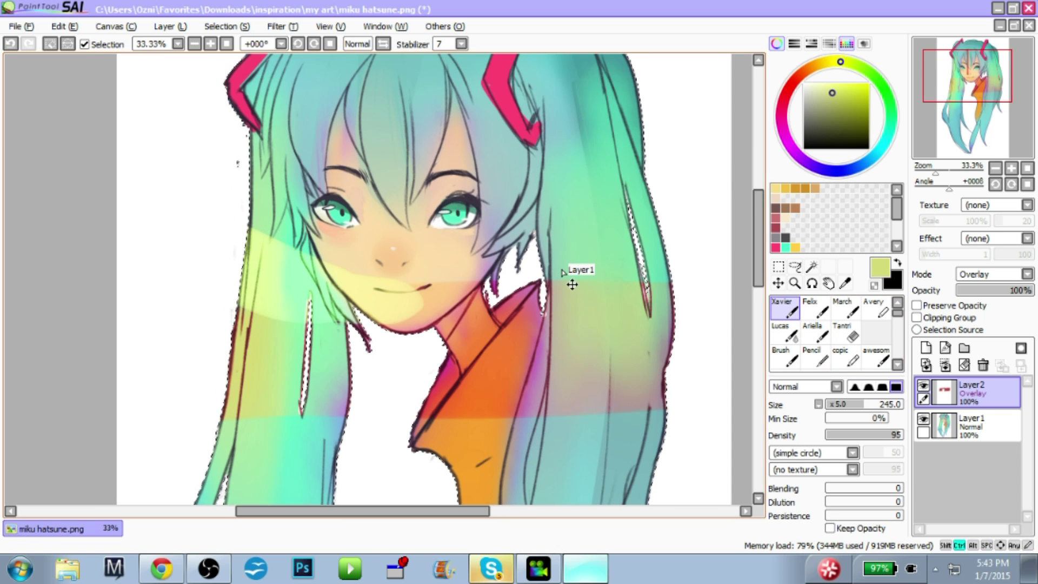
{"action": "key", "text": "ctrl+z"}
{"action": "left_click_drag", "start_coordinate": [572, 285], "coordinate": [563, 288]}
Try an orange stroke sampled from the collar and a pale peach stroke over the face, undoing each
{"action": "right_click", "coordinate": [460, 322]}
{"action": "left_click_drag", "start_coordinate": [353, 241], "coordinate": [437, 237]}
{"action": "key", "text": "ctrl+z"}
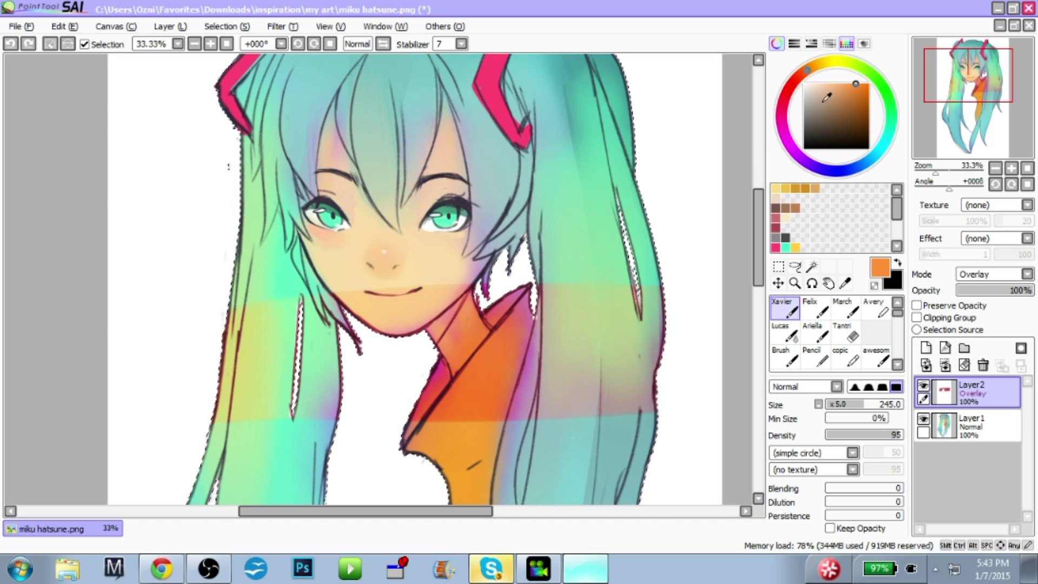
{"action": "left_click", "coordinate": [818, 84]}
{"action": "mouse_move", "coordinate": [335, 195]}
{"action": "left_mouse_down"}
{"action": "mouse_move", "coordinate": [359, 173]}
{"action": "mouse_move", "coordinate": [396, 194]}
{"action": "left_mouse_up"}
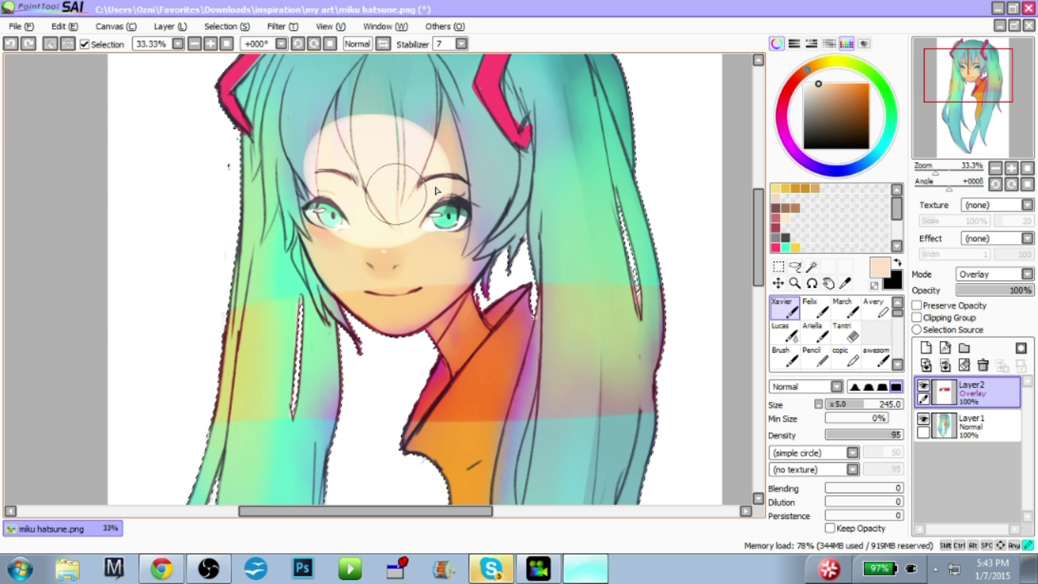
{"action": "key", "text": "ctrl+z"}
Soften the band's edges with sampled orange strokes from the Felix brush at size 385 and the Lucas brush at size 315
{"action": "left_click", "coordinate": [836, 138]}
{"action": "left_click", "coordinate": [816, 311]}
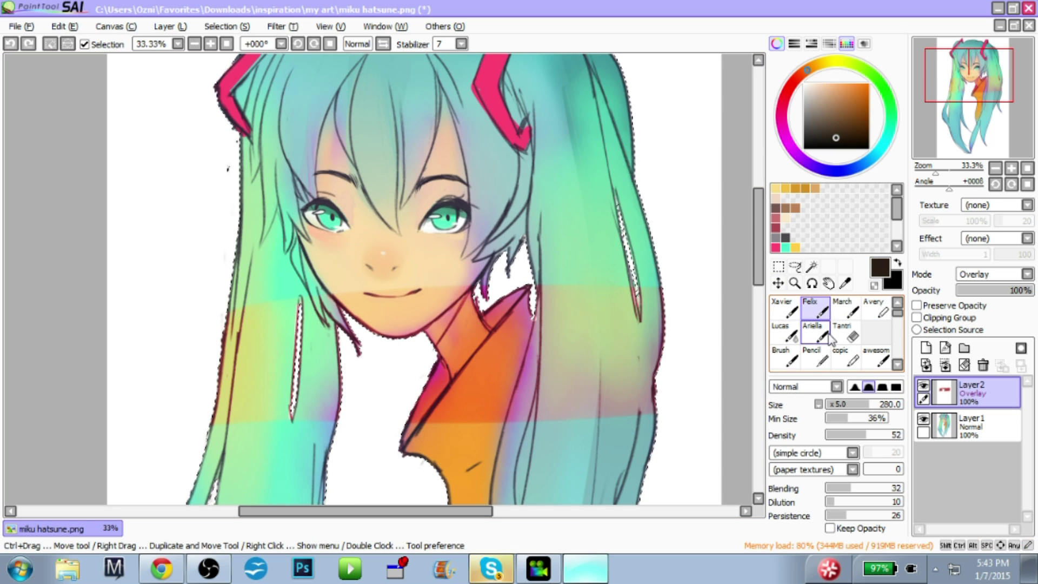
{"action": "left_click", "coordinate": [866, 406]}
{"action": "left_click_drag", "start_coordinate": [866, 406], "coordinate": [884, 405]}
{"action": "left_click_drag", "start_coordinate": [485, 330], "coordinate": [487, 347]}
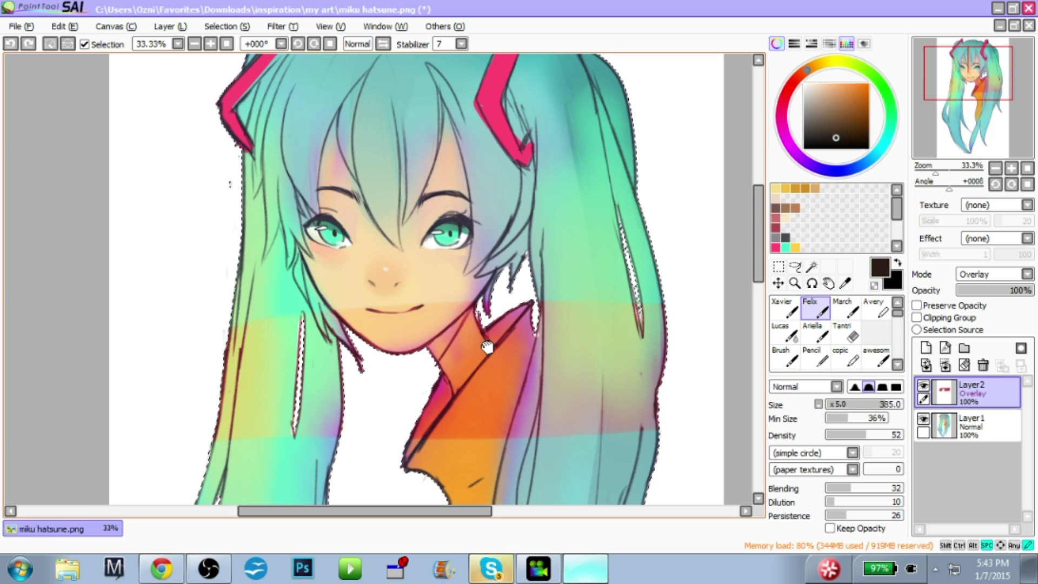
{"action": "left_click_drag", "start_coordinate": [487, 346], "coordinate": [498, 300]}
{"action": "right_click", "coordinate": [481, 327]}
{"action": "mouse_move", "coordinate": [459, 394]}
{"action": "left_mouse_down"}
{"action": "mouse_move", "coordinate": [199, 375]}
{"action": "mouse_move", "coordinate": [320, 389]}
{"action": "left_mouse_up"}
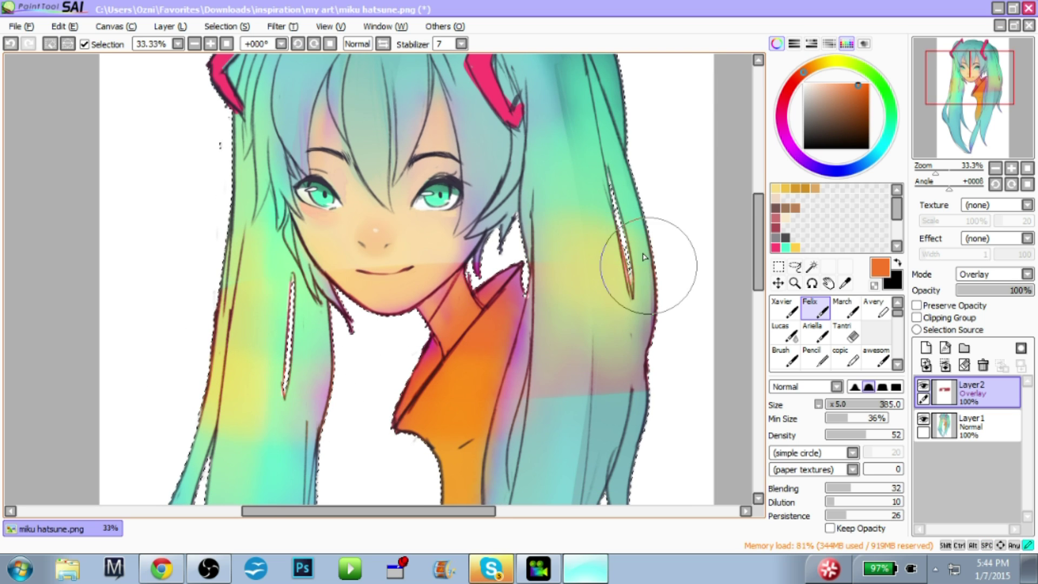
{"action": "left_click_drag", "start_coordinate": [574, 319], "coordinate": [576, 343]}
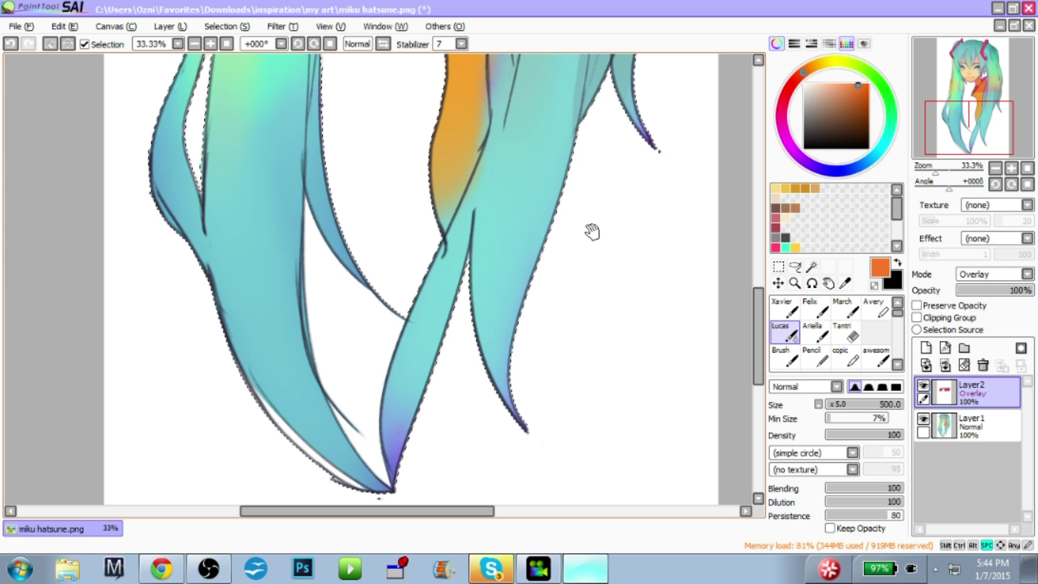
{"action": "mouse_move", "coordinate": [541, 164]}
{"action": "left_mouse_down"}
{"action": "mouse_move", "coordinate": [520, 340]}
{"action": "mouse_move", "coordinate": [530, 577]}
{"action": "left_mouse_up"}
{"action": "left_click", "coordinate": [874, 405]}
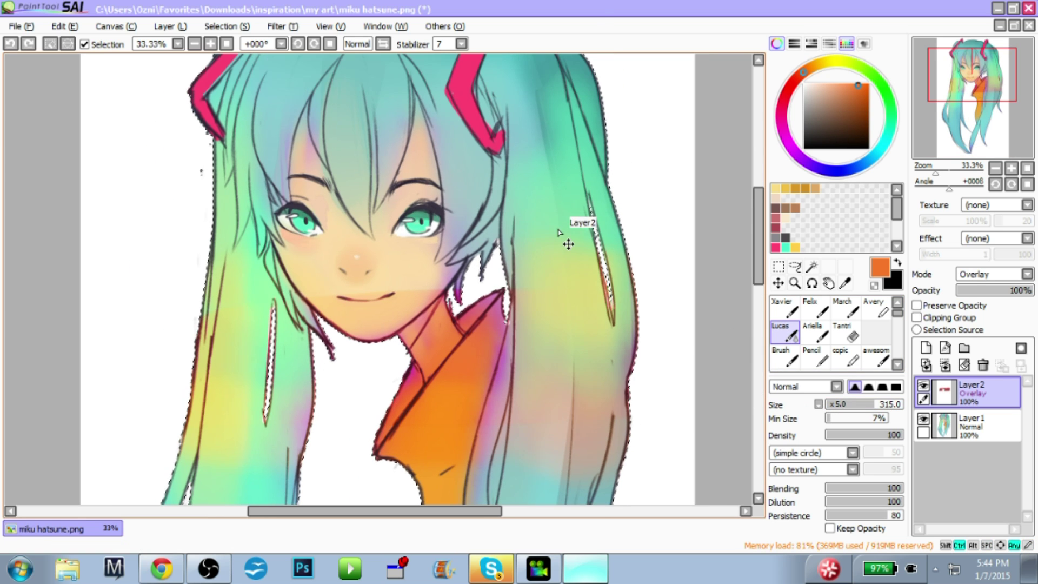
Undo the edge strokes, the blending mode changes and the red band until Layer2 is empty and in Normal mode
{"action": "key", "text": "ctrl+z"}
{"action": "key", "text": "ctrl+z"}
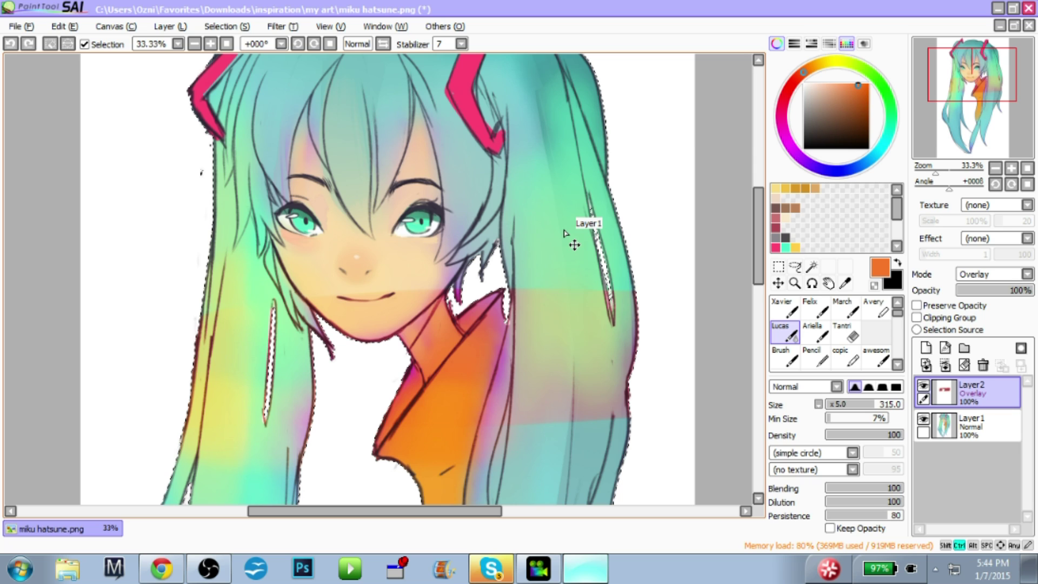
{"action": "key", "text": "ctrl+z"}
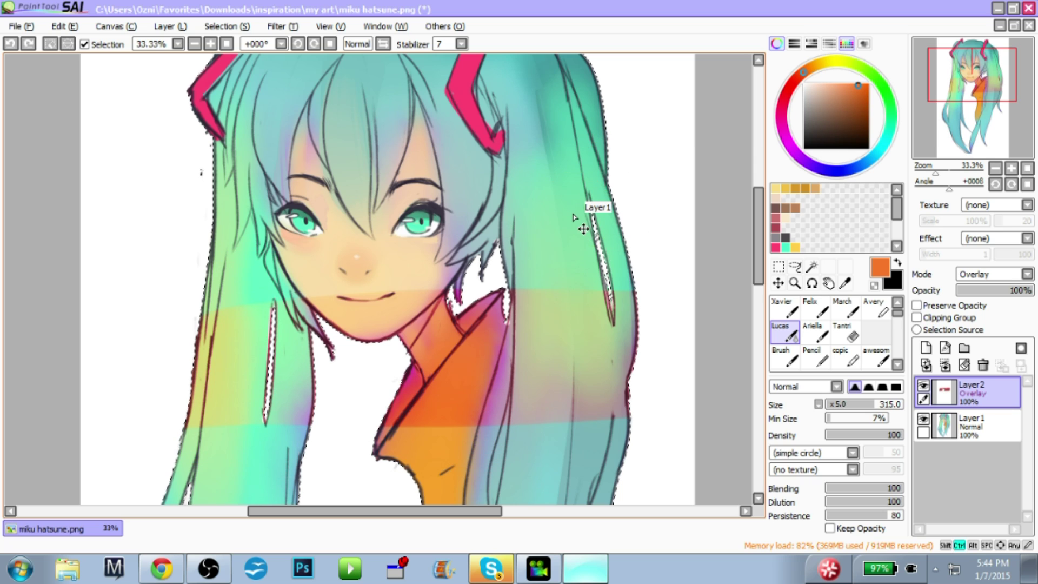
{"action": "key", "text": "ctrl+z"}
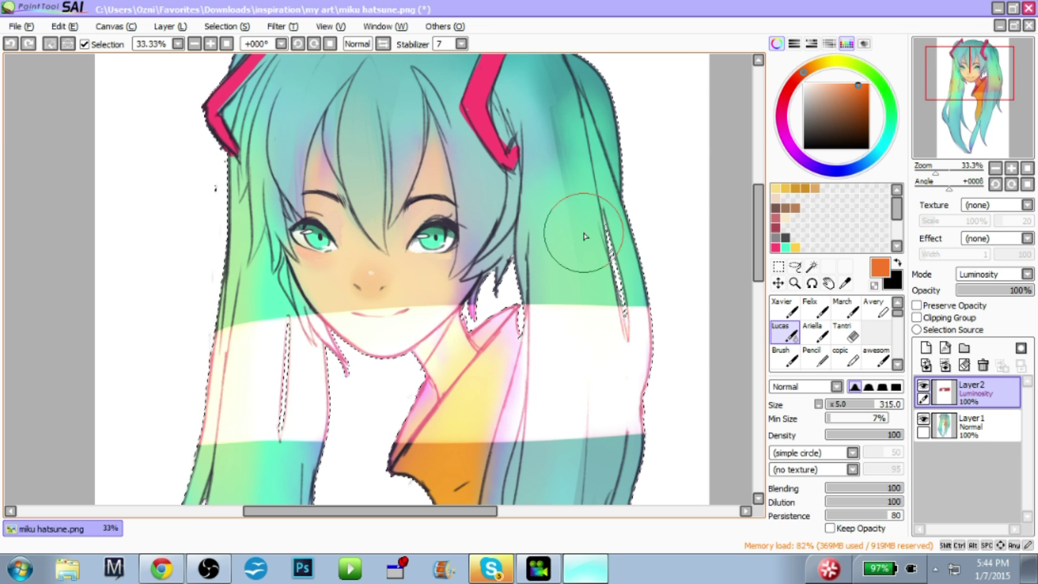
{"action": "key", "text": "ctrl+z"}
{"action": "key", "text": "d"}
{"action": "left_click_drag", "start_coordinate": [556, 196], "coordinate": [598, 238]}
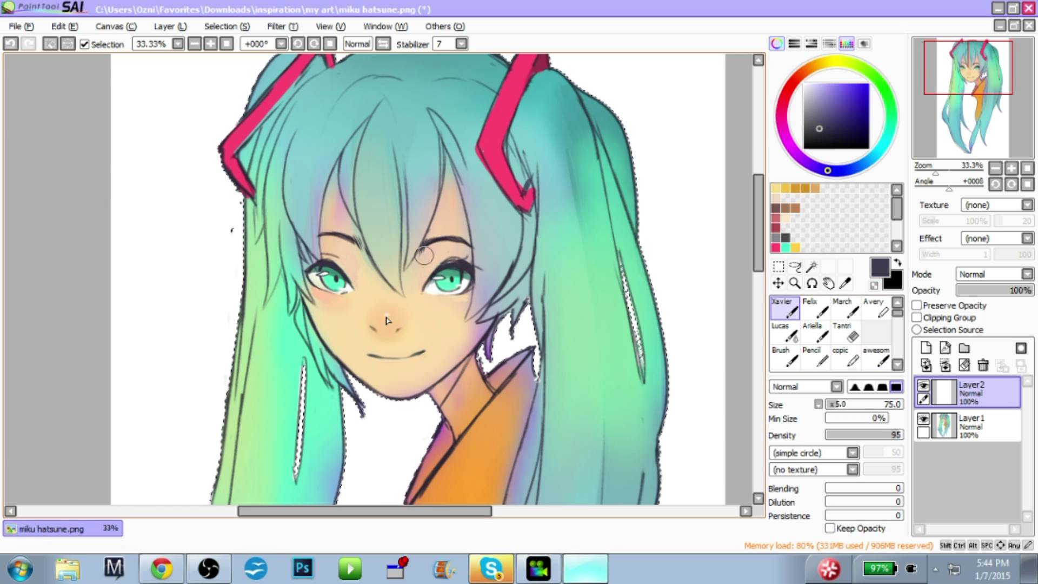
Try a dark stroke on the hair beside the cheek with the Xavier brush at size 75, and undo it
{"action": "left_click_drag", "start_coordinate": [384, 324], "coordinate": [394, 302]}
{"action": "left_click_drag", "start_coordinate": [341, 334], "coordinate": [307, 292]}
{"action": "key", "text": "ctrl+z"}
Set Layer2's blending mode to Multiply, and undo a test stroke on the hair beside the cheek
{"action": "left_click", "coordinate": [992, 274]}
{"action": "left_click", "coordinate": [973, 295]}
{"action": "mouse_move", "coordinate": [311, 299]}
{"action": "left_mouse_down"}
{"action": "mouse_move", "coordinate": [331, 331]}
{"action": "mouse_move", "coordinate": [304, 288]}
{"action": "left_mouse_up"}
{"action": "key", "text": "ctrl+z"}
Paint shadows across both ponytails with the Xavier brush at size 160, using a darker, bluer teal based on the sampled hair colour
{"action": "left_click", "coordinate": [852, 404]}
{"action": "left_click", "coordinate": [301, 331], "text": "alt"}
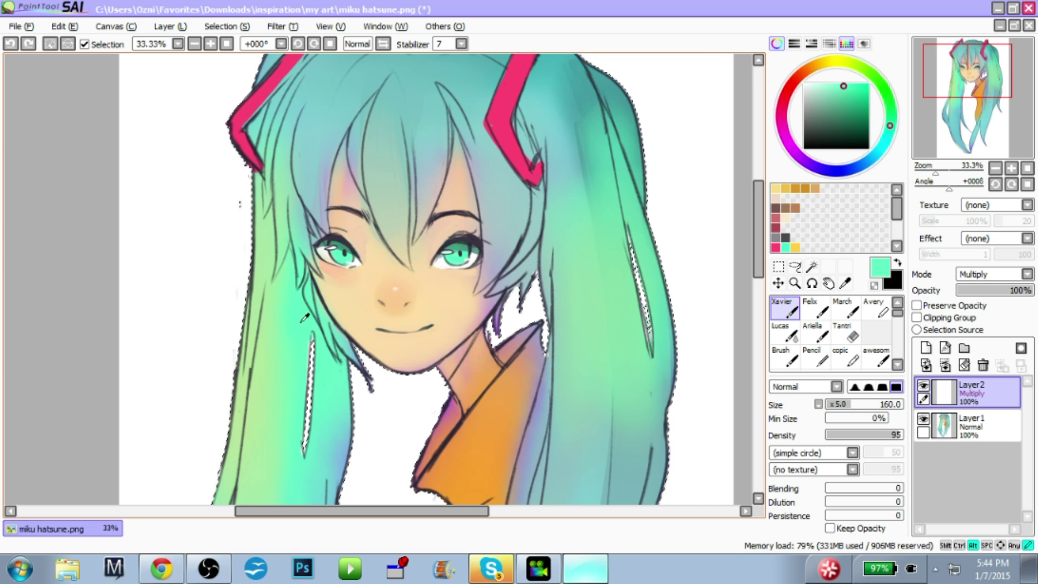
{"action": "left_click", "coordinate": [845, 104]}
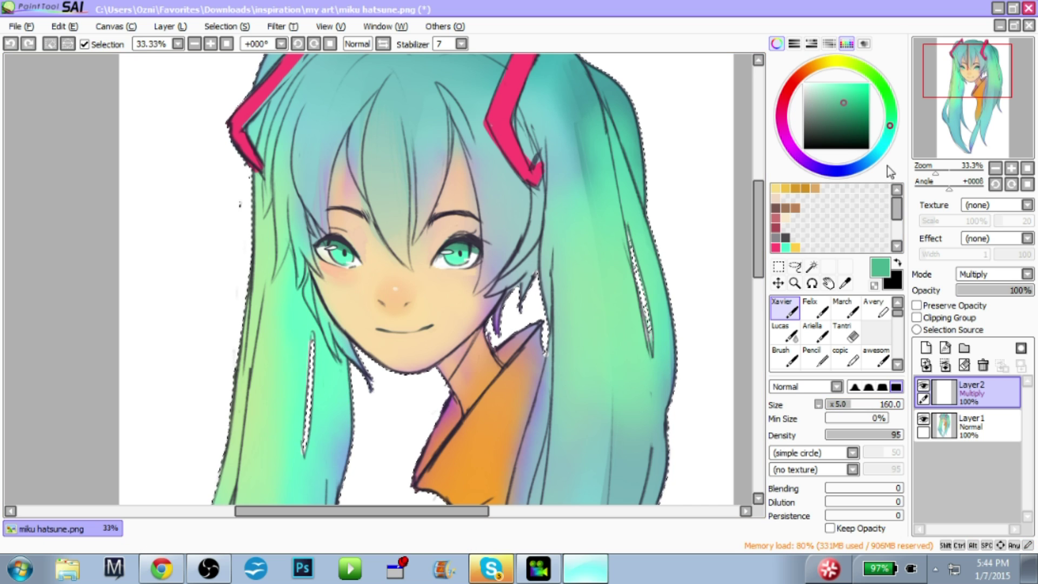
{"action": "left_click", "coordinate": [886, 141]}
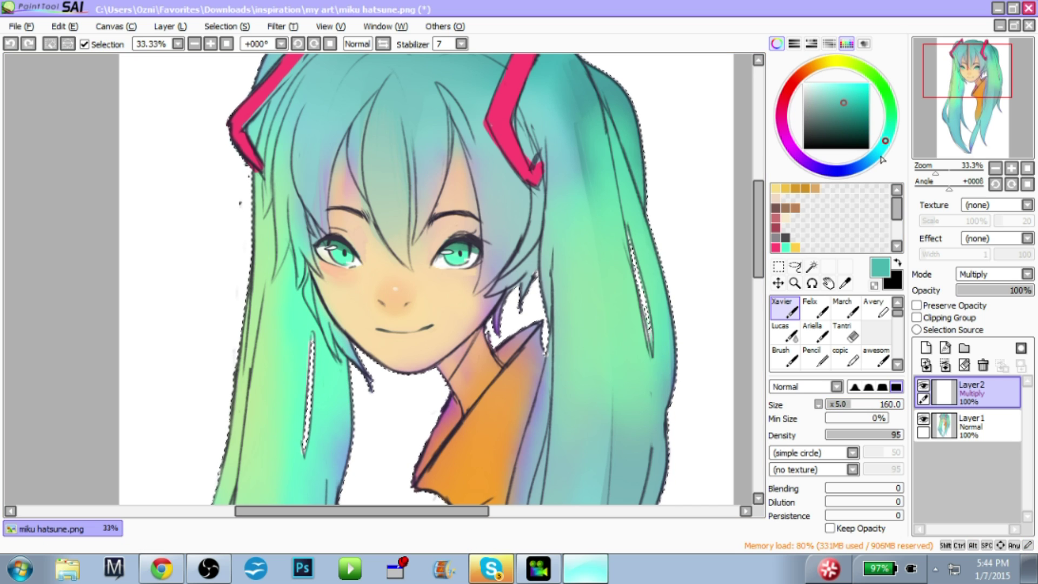
{"action": "mouse_move", "coordinate": [333, 236]}
{"action": "left_mouse_down"}
{"action": "mouse_move", "coordinate": [303, 346]}
{"action": "mouse_move", "coordinate": [255, 227]}
{"action": "mouse_move", "coordinate": [270, 368]}
{"action": "mouse_move", "coordinate": [291, 264]}
{"action": "left_mouse_up"}
{"action": "mouse_move", "coordinate": [533, 281]}
{"action": "left_mouse_down"}
{"action": "mouse_move", "coordinate": [574, 249]}
{"action": "mouse_move", "coordinate": [578, 290]}
{"action": "mouse_move", "coordinate": [657, 303]}
{"action": "mouse_move", "coordinate": [659, 334]}
{"action": "left_mouse_up"}
Blend the teal shadows into both ponytails with the Lucas brush at size 315
{"action": "key", "text": "c"}
{"action": "mouse_move", "coordinate": [268, 216]}
{"action": "left_mouse_down"}
{"action": "mouse_move", "coordinate": [297, 212]}
{"action": "mouse_move", "coordinate": [265, 182]}
{"action": "left_mouse_up"}
{"action": "mouse_move", "coordinate": [302, 378]}
{"action": "left_mouse_down"}
{"action": "mouse_move", "coordinate": [230, 329]}
{"action": "mouse_move", "coordinate": [222, 348]}
{"action": "mouse_move", "coordinate": [255, 352]}
{"action": "left_mouse_up"}
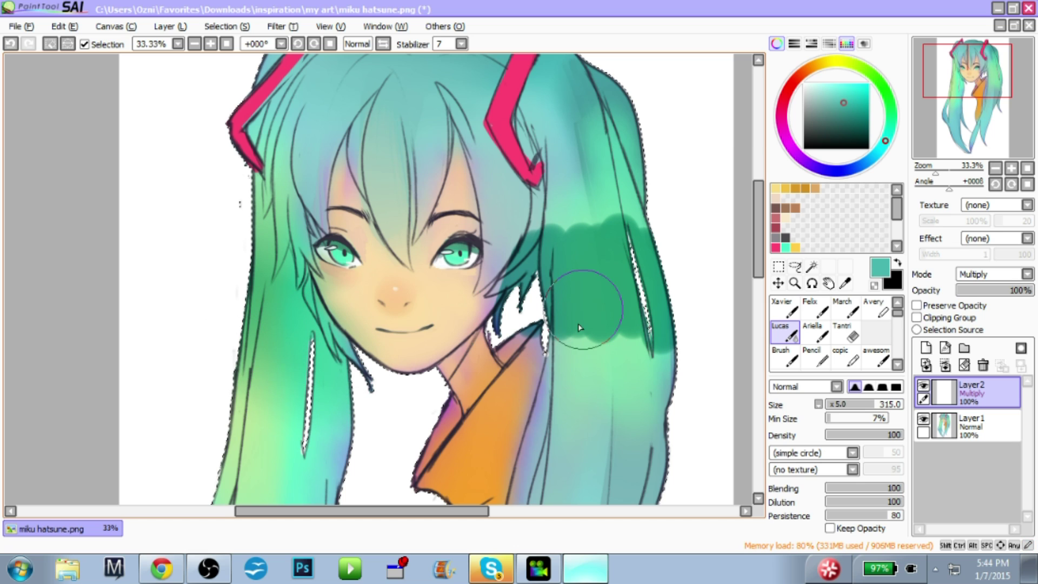
{"action": "mouse_move", "coordinate": [526, 317]}
{"action": "left_mouse_down"}
{"action": "mouse_move", "coordinate": [621, 325]}
{"action": "mouse_move", "coordinate": [677, 297]}
{"action": "left_mouse_up"}
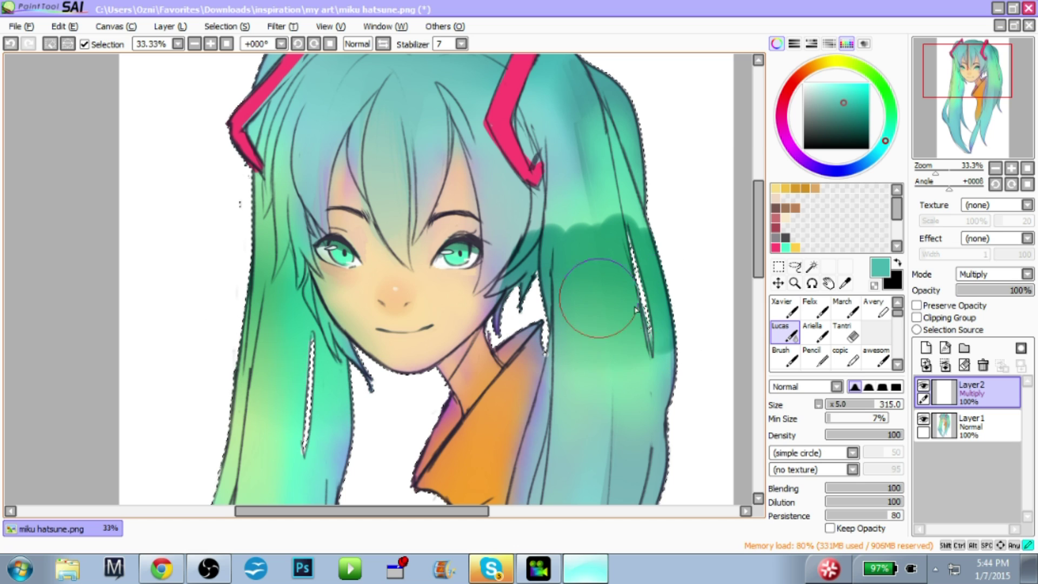
{"action": "mouse_move", "coordinate": [587, 220]}
{"action": "left_mouse_down"}
{"action": "mouse_move", "coordinate": [557, 226]}
{"action": "mouse_move", "coordinate": [540, 255]}
{"action": "left_mouse_up"}
{"action": "left_click_drag", "start_coordinate": [572, 192], "coordinate": [569, 215]}
Undo a test dab and touch up the hair strands beside the neck with the Xavier brush at size 25
{"action": "left_click", "coordinate": [785, 309]}
{"action": "left_click", "coordinate": [538, 309]}
{"action": "key", "text": "ctrl+z"}
{"action": "left_click", "coordinate": [832, 405]}
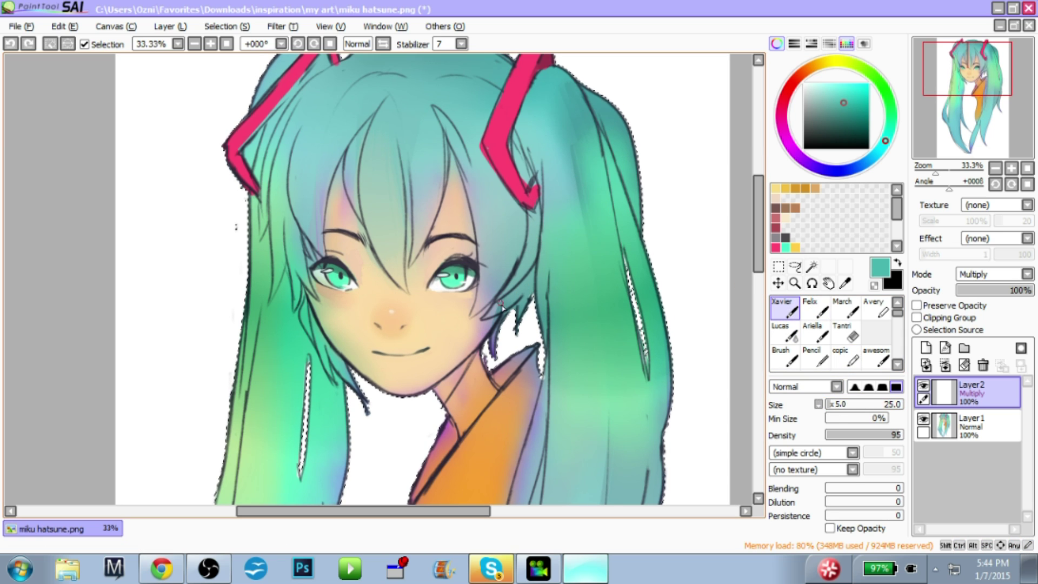
{"action": "mouse_move", "coordinate": [547, 253]}
{"action": "left_mouse_down"}
{"action": "mouse_move", "coordinate": [542, 267]}
{"action": "mouse_move", "coordinate": [571, 246]}
{"action": "left_mouse_up"}
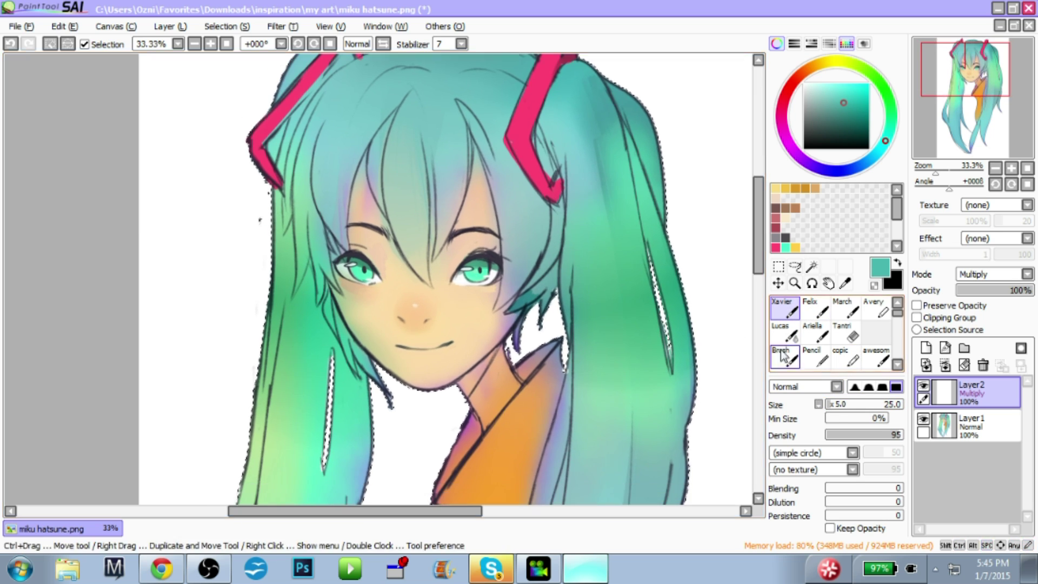
Blend the shadow on the hair strands beside the neck with the Lucas brush at size 315
{"action": "left_click", "coordinate": [780, 334]}
{"action": "left_click_drag", "start_coordinate": [533, 325], "coordinate": [587, 296]}
{"action": "mouse_move", "coordinate": [577, 260]}
{"action": "left_mouse_down"}
{"action": "mouse_move", "coordinate": [572, 269]}
{"action": "mouse_move", "coordinate": [580, 250]}
{"action": "mouse_move", "coordinate": [569, 258]}
{"action": "left_mouse_up"}
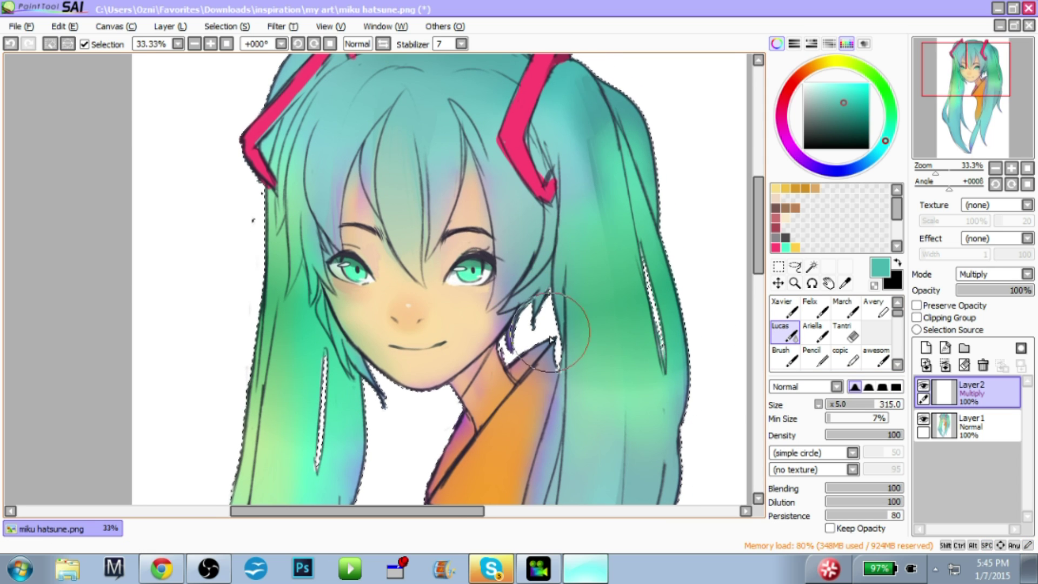
{"action": "mouse_move", "coordinate": [540, 313]}
{"action": "left_mouse_down"}
{"action": "mouse_move", "coordinate": [516, 233]}
{"action": "mouse_move", "coordinate": [522, 187]}
{"action": "left_mouse_up"}
{"action": "left_click_drag", "start_coordinate": [539, 295], "coordinate": [535, 340]}
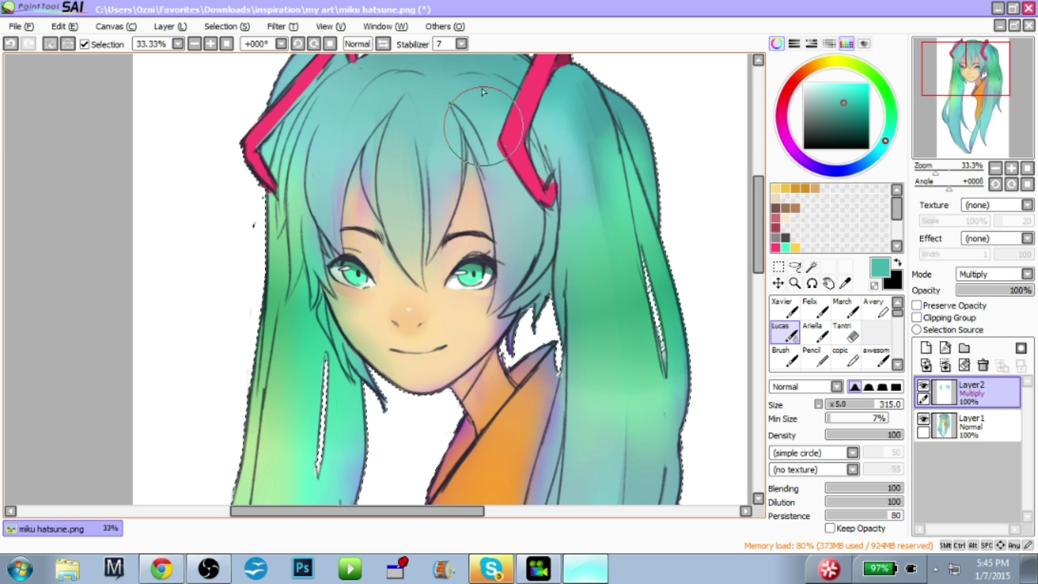
{"action": "mouse_move", "coordinate": [573, 239]}
{"action": "left_mouse_down"}
{"action": "mouse_move", "coordinate": [588, 299]}
{"action": "mouse_move", "coordinate": [578, 252]}
{"action": "left_mouse_up"}
Hide Layer2 and show it again to compare the hair with and without the shadows
{"action": "left_click", "coordinate": [923, 389]}
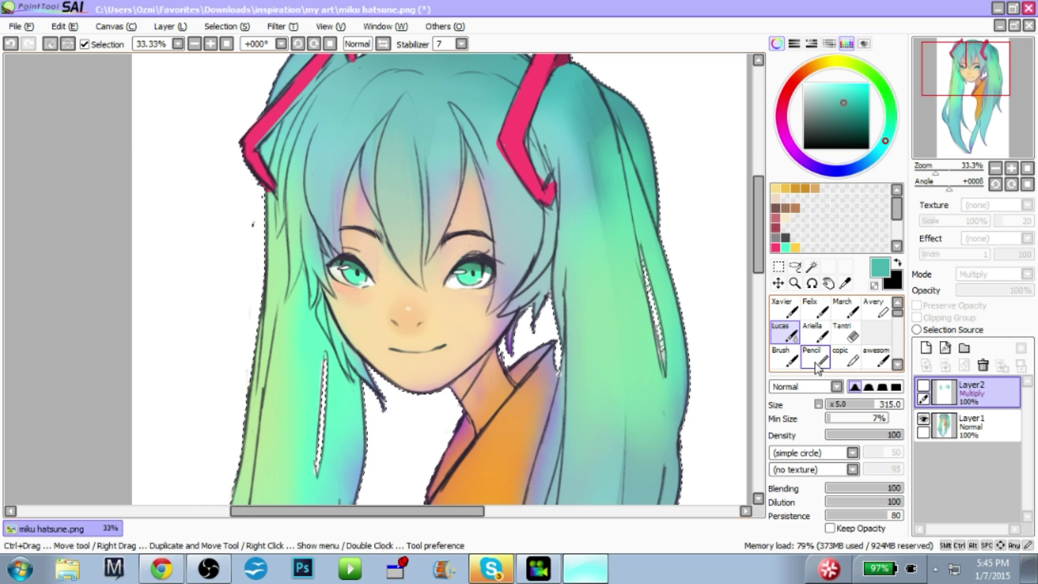
{"action": "left_click", "coordinate": [923, 388]}
{"action": "scroll", "coordinate": [609, 295], "scroll_direction": "up", "scroll_amount": 1}
Add a new layer above Layer2 and set its blending mode to Overlay
{"action": "left_click", "coordinate": [788, 311]}
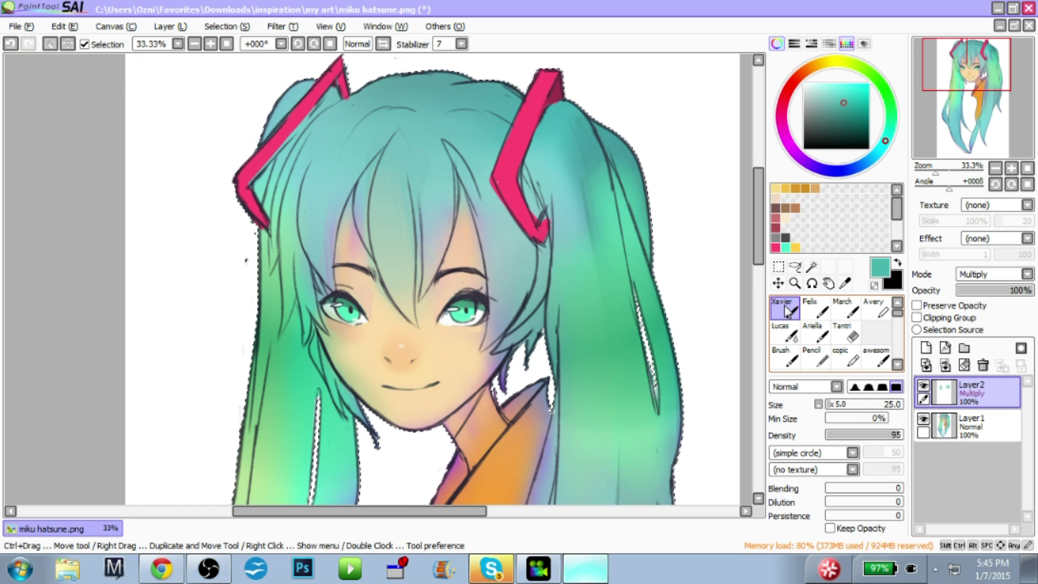
{"action": "left_click", "coordinate": [926, 348]}
{"action": "left_click", "coordinate": [992, 274]}
{"action": "left_click", "coordinate": [973, 331]}
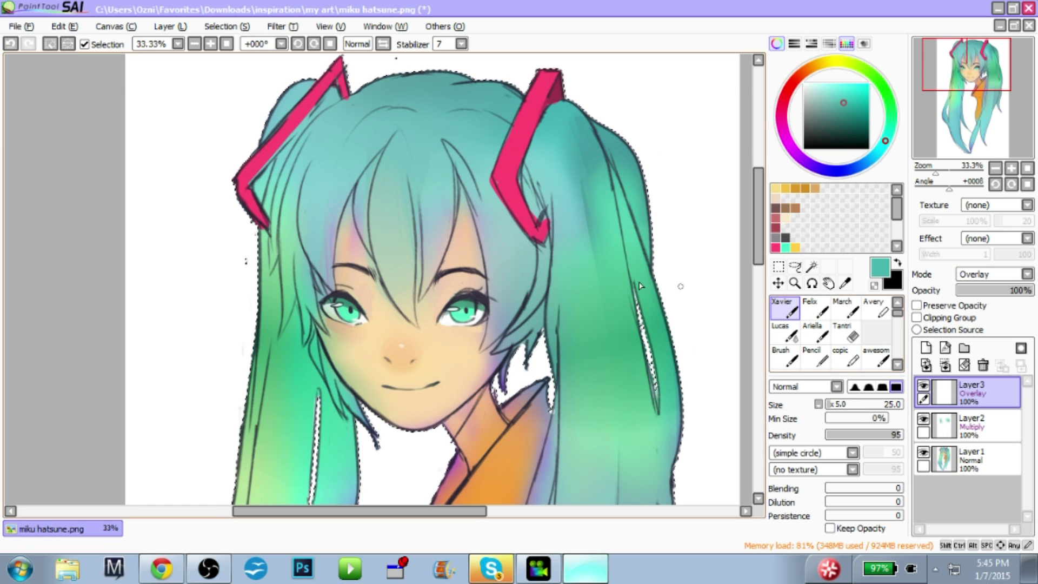
{"action": "left_click_drag", "start_coordinate": [509, 149], "coordinate": [508, 187]}
Try teal highlight strokes across the bangs with the Xavier brush, enlarging it to size 385, and undo them
{"action": "left_click_drag", "start_coordinate": [349, 150], "coordinate": [667, 202]}
{"action": "key", "text": "ctrl+z"}
{"action": "left_click", "coordinate": [870, 405]}
{"action": "left_click_drag", "start_coordinate": [368, 135], "coordinate": [622, 158]}
{"action": "key", "text": "ctrl+z"}
Set the new layer's blending mode to Luminosity and change the painting colour to bright yellow
{"action": "left_click", "coordinate": [995, 275]}
{"action": "left_click", "coordinate": [976, 322]}
{"action": "left_click", "coordinate": [831, 61]}
Try yellow strokes over the ponytail and across the bangs, undoing each one
{"action": "mouse_move", "coordinate": [535, 122]}
{"action": "left_mouse_down"}
{"action": "mouse_move", "coordinate": [368, 119]}
{"action": "mouse_move", "coordinate": [680, 186]}
{"action": "mouse_move", "coordinate": [714, 203]}
{"action": "left_mouse_up"}
{"action": "key", "text": "ctrl+z"}
{"action": "mouse_move", "coordinate": [303, 136]}
{"action": "left_mouse_down"}
{"action": "mouse_move", "coordinate": [357, 152]}
{"action": "mouse_move", "coordinate": [622, 179]}
{"action": "mouse_move", "coordinate": [557, 155]}
{"action": "left_mouse_up"}
{"action": "key", "text": "ctrl+z"}
Paint soft yellow highlights over the crown and ponytail on the Luminosity layer with the Felix brush
{"action": "left_click", "coordinate": [814, 309]}
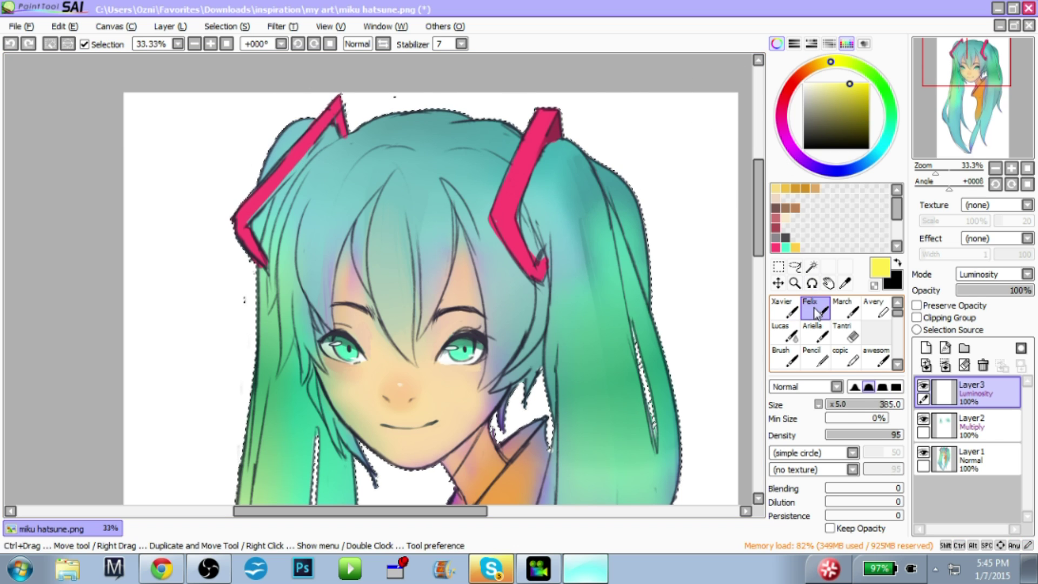
{"action": "mouse_move", "coordinate": [353, 176]}
{"action": "left_mouse_down"}
{"action": "mouse_move", "coordinate": [355, 122]}
{"action": "mouse_move", "coordinate": [665, 164]}
{"action": "left_mouse_up"}
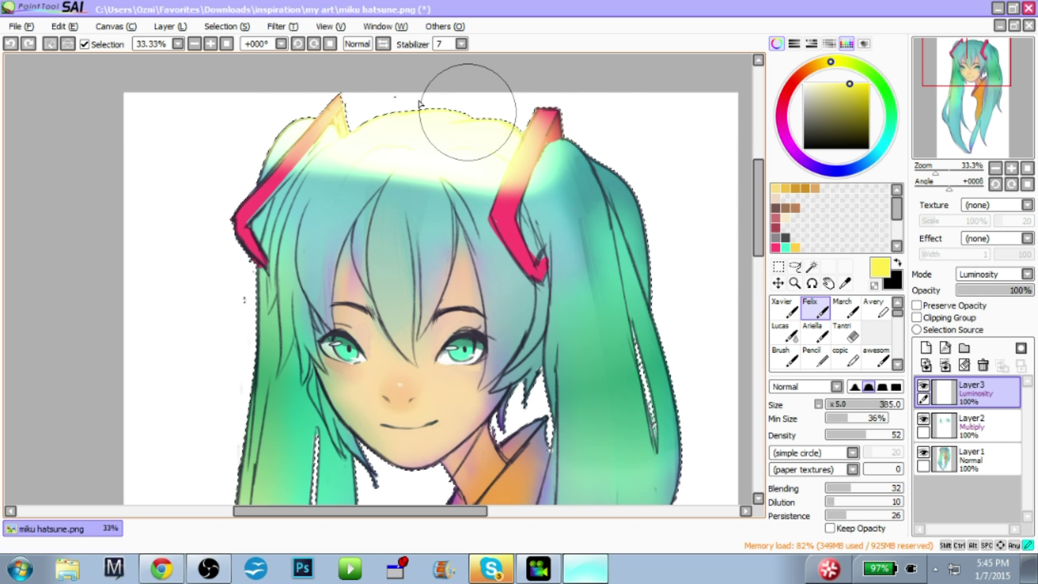
{"action": "left_click_drag", "start_coordinate": [420, 102], "coordinate": [656, 263]}
{"action": "left_click_drag", "start_coordinate": [592, 233], "coordinate": [587, 212]}
{"action": "mouse_move", "coordinate": [328, 126]}
{"action": "left_mouse_down"}
{"action": "mouse_move", "coordinate": [368, 122]}
{"action": "mouse_move", "coordinate": [637, 232]}
{"action": "mouse_move", "coordinate": [601, 242]}
{"action": "left_mouse_up"}
Blend the dark shading in the hair beside the jaw on Layer2 with the Lucas brush
{"action": "key", "text": "space"}
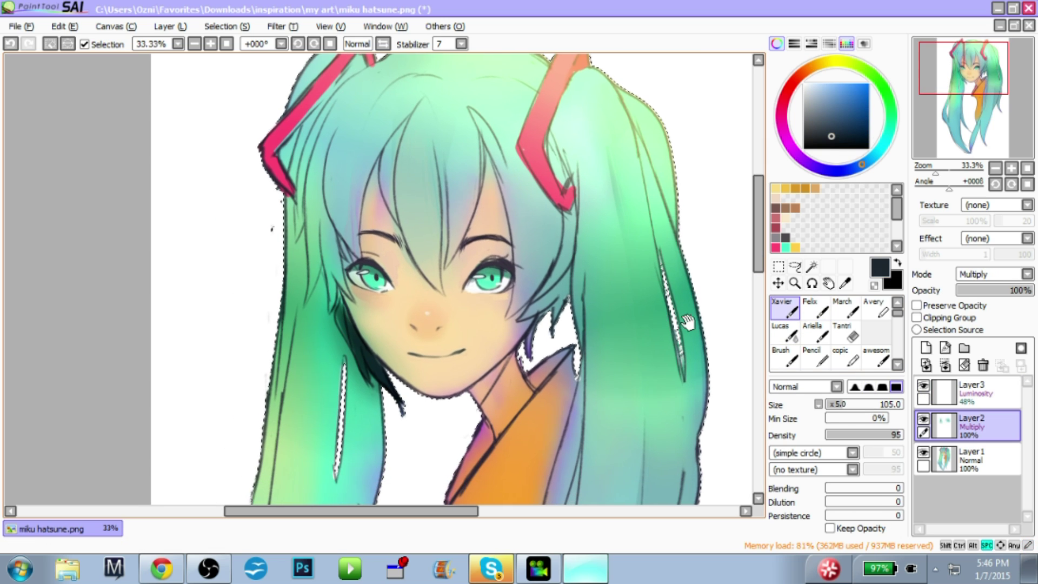
{"action": "left_click", "coordinate": [780, 331]}
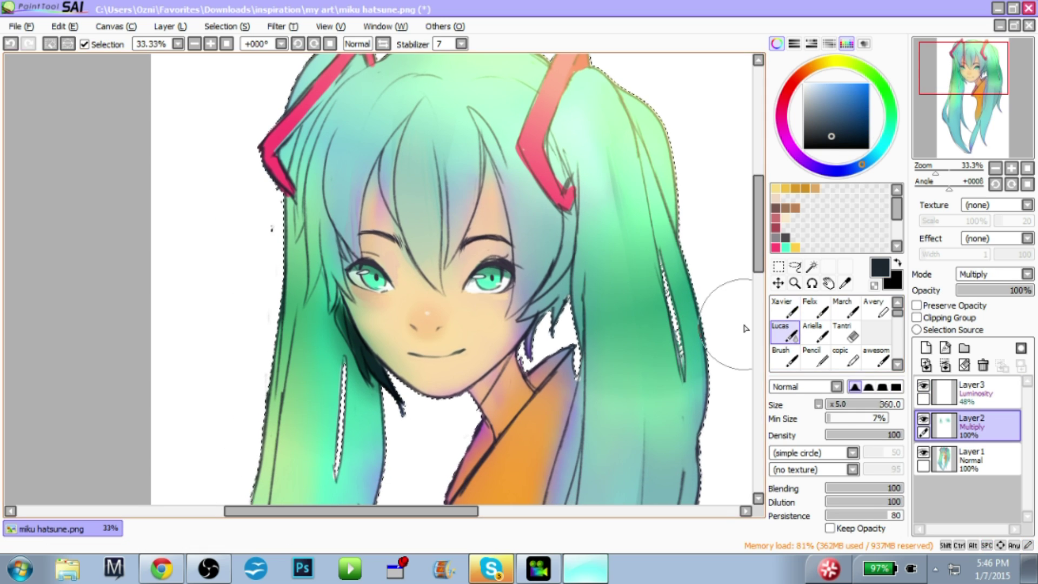
{"action": "mouse_move", "coordinate": [339, 325]}
{"action": "left_mouse_down"}
{"action": "mouse_move", "coordinate": [391, 411]}
{"action": "mouse_move", "coordinate": [369, 422]}
{"action": "left_mouse_up"}
{"action": "key", "text": "ctrl+z"}
{"action": "left_click_drag", "start_coordinate": [341, 363], "coordinate": [391, 426]}
{"action": "mouse_move", "coordinate": [445, 353]}
{"action": "left_mouse_down"}
{"action": "mouse_move", "coordinate": [459, 332]}
{"action": "mouse_move", "coordinate": [456, 354]}
{"action": "left_mouse_up"}
{"action": "left_click_drag", "start_coordinate": [549, 329], "coordinate": [545, 318]}
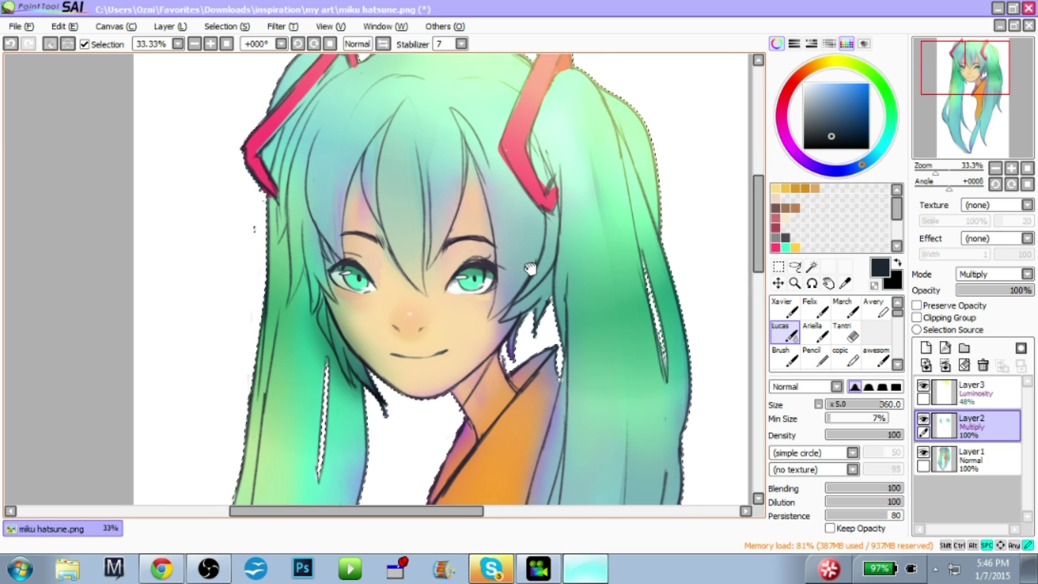
Try erasing shading around the cheek and jaw with the Tantri eraser, and undo it
{"action": "key", "text": "e"}
{"action": "mouse_move", "coordinate": [343, 318]}
{"action": "left_mouse_down"}
{"action": "mouse_move", "coordinate": [385, 335]}
{"action": "mouse_move", "coordinate": [361, 279]}
{"action": "mouse_move", "coordinate": [442, 384]}
{"action": "mouse_move", "coordinate": [440, 368]}
{"action": "mouse_move", "coordinate": [459, 348]}
{"action": "mouse_move", "coordinate": [435, 355]}
{"action": "left_mouse_up"}
{"action": "key", "text": "ctrl+z"}
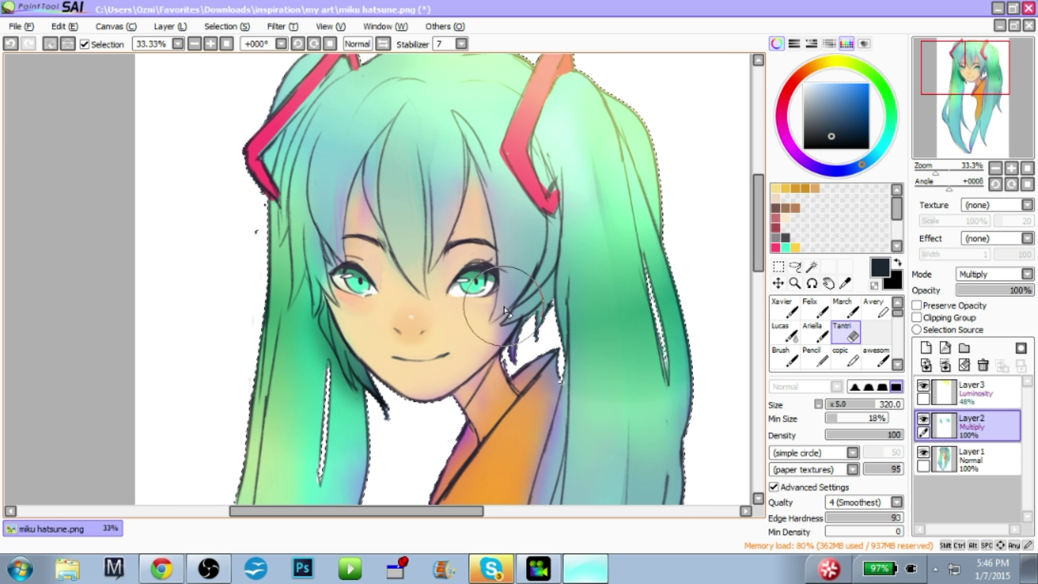
Set the painting colour to dark grey and add a new Multiply layer above Layer2
{"action": "mouse_move", "coordinate": [494, 238]}
{"action": "left_mouse_down"}
{"action": "mouse_move", "coordinate": [480, 259]}
{"action": "mouse_move", "coordinate": [526, 261]}
{"action": "mouse_move", "coordinate": [533, 281]}
{"action": "mouse_move", "coordinate": [584, 273]}
{"action": "left_mouse_up"}
{"action": "left_click_drag", "start_coordinate": [827, 138], "coordinate": [801, 135]}
{"action": "left_click", "coordinate": [793, 309]}
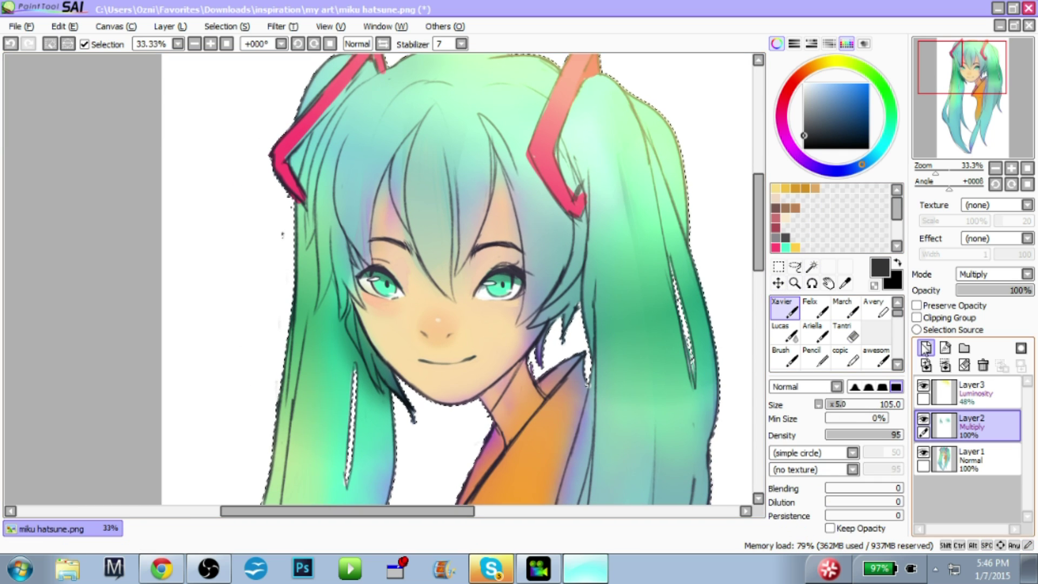
{"action": "left_click", "coordinate": [926, 348]}
{"action": "left_click", "coordinate": [979, 274]}
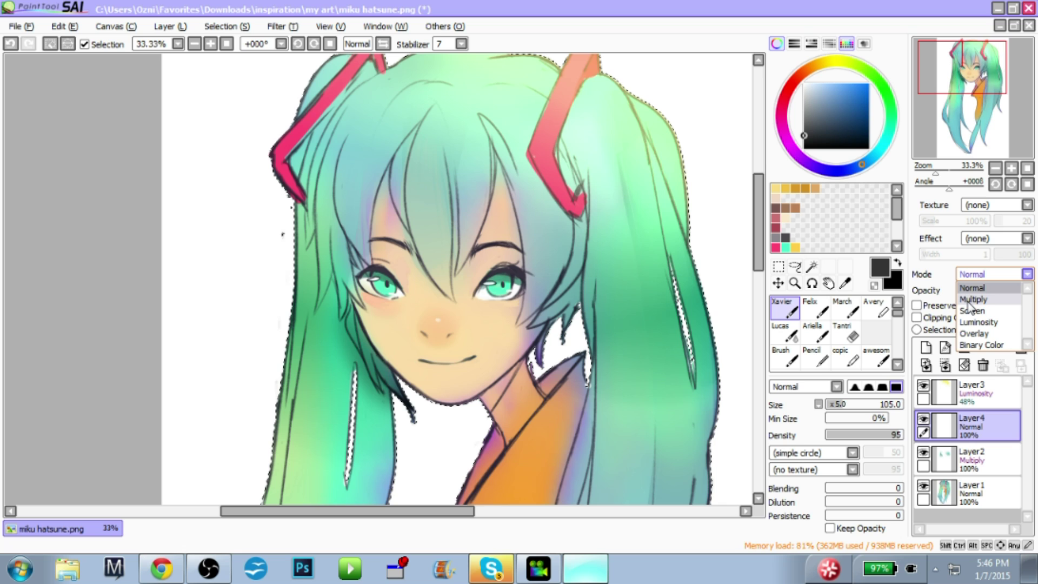
{"action": "left_click", "coordinate": [974, 299]}
Hide Layer2, try dark grey shading beside the face blended with the Lucas brush, and delete the new layer
{"action": "left_click", "coordinate": [923, 453]}
{"action": "mouse_move", "coordinate": [395, 403]}
{"action": "left_mouse_down"}
{"action": "mouse_move", "coordinate": [287, 233]}
{"action": "mouse_move", "coordinate": [347, 367]}
{"action": "left_mouse_up"}
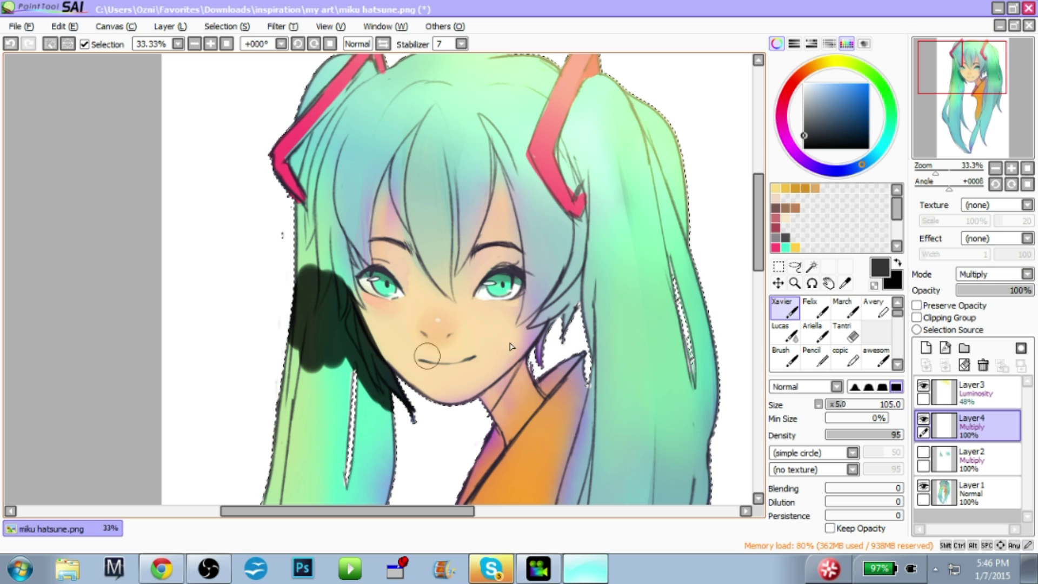
{"action": "left_click", "coordinate": [782, 338]}
{"action": "mouse_move", "coordinate": [303, 244]}
{"action": "left_mouse_down"}
{"action": "mouse_move", "coordinate": [347, 282]}
{"action": "mouse_move", "coordinate": [324, 325]}
{"action": "mouse_move", "coordinate": [379, 411]}
{"action": "mouse_move", "coordinate": [364, 376]}
{"action": "left_mouse_up"}
{"action": "mouse_move", "coordinate": [535, 366]}
{"action": "left_mouse_down"}
{"action": "mouse_move", "coordinate": [529, 352]}
{"action": "mouse_move", "coordinate": [527, 366]}
{"action": "left_mouse_up"}
{"action": "left_click", "coordinate": [984, 365]}
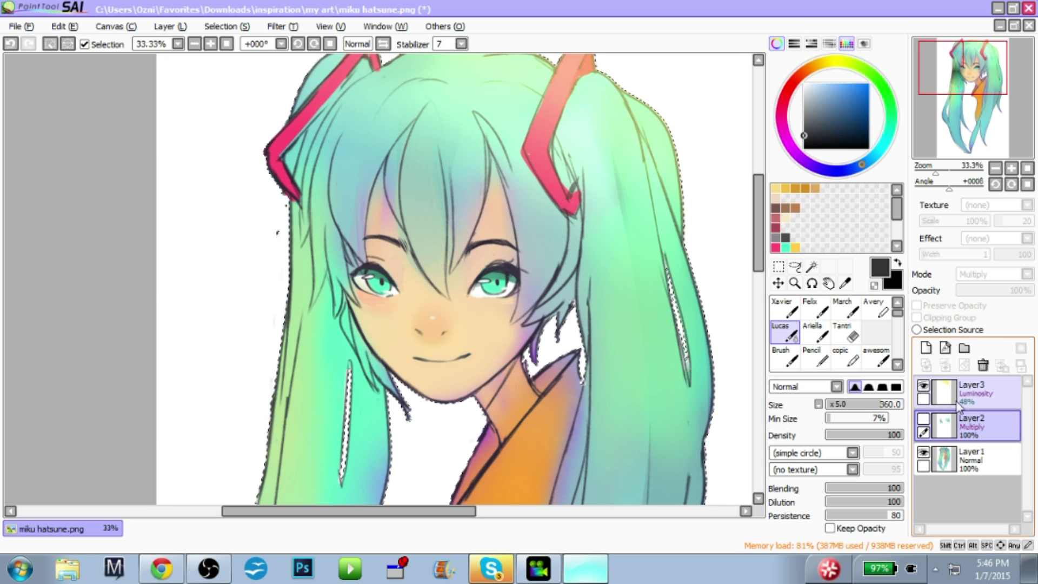
Toggle Layer3 off and on to compare the hair with and without the yellow highlights
{"action": "mouse_move", "coordinate": [660, 328]}
{"action": "left_mouse_down"}
{"action": "mouse_move", "coordinate": [642, 312]}
{"action": "mouse_move", "coordinate": [655, 342]}
{"action": "left_mouse_up"}
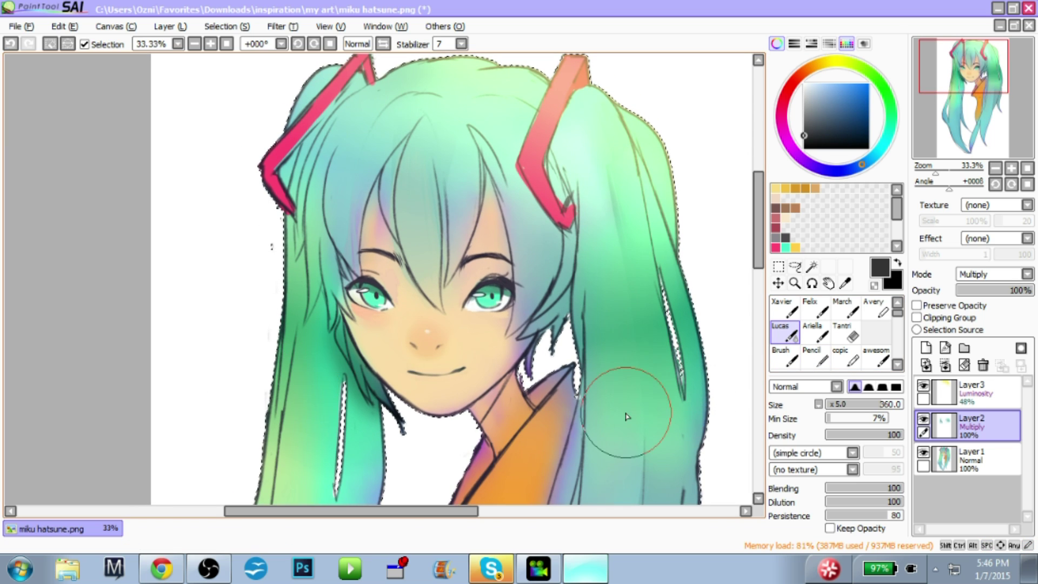
{"action": "key", "text": "ctrl+z"}
{"action": "left_click_drag", "start_coordinate": [565, 219], "coordinate": [563, 230]}
{"action": "left_click_drag", "start_coordinate": [577, 307], "coordinate": [593, 286]}
{"action": "left_click", "coordinate": [957, 394]}
{"action": "left_click", "coordinate": [924, 385]}
{"action": "left_click", "coordinate": [924, 385]}
Add a new layer above Layer3 and set its blending mode to Overlay
{"action": "left_click", "coordinate": [926, 348]}
{"action": "left_click", "coordinate": [993, 274]}
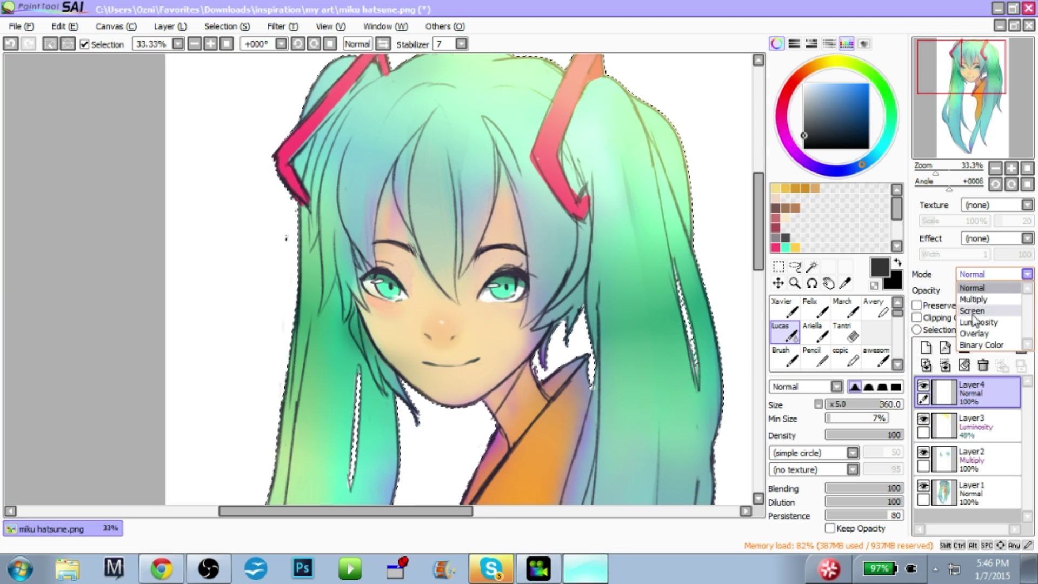
{"action": "left_click", "coordinate": [976, 308]}
{"action": "left_click_drag", "start_coordinate": [621, 285], "coordinate": [612, 288]}
Try a dark grey stroke on the hair beside the face with the Xavier brush, and undo it
{"action": "left_click", "coordinate": [784, 308]}
{"action": "left_click_drag", "start_coordinate": [479, 255], "coordinate": [452, 268]}
{"action": "mouse_move", "coordinate": [357, 233]}
{"action": "left_mouse_down"}
{"action": "mouse_move", "coordinate": [503, 277]}
{"action": "mouse_move", "coordinate": [321, 295]}
{"action": "left_mouse_up"}
{"action": "key", "text": "ctrl+z"}
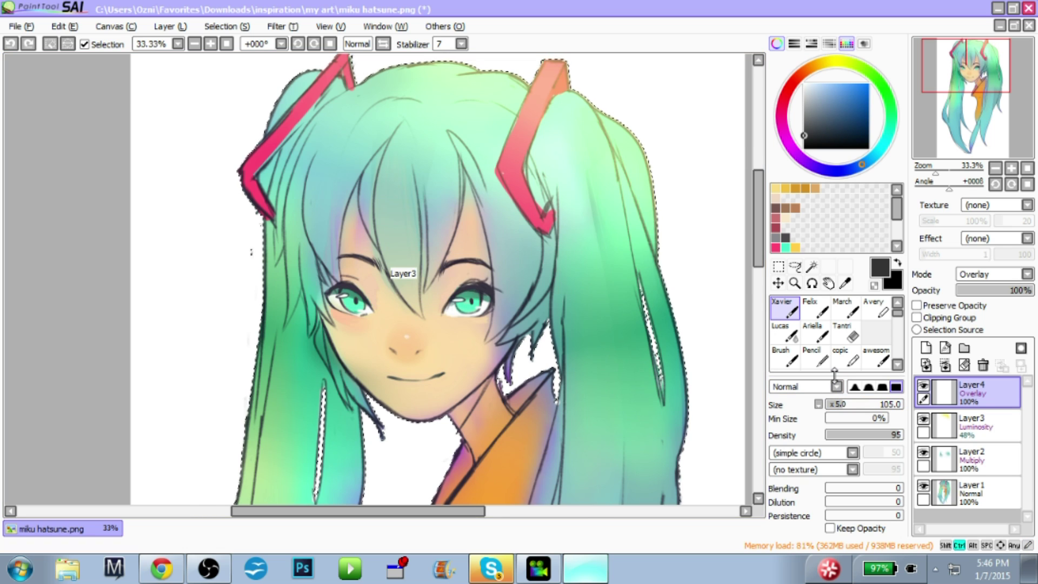
Paint a wide muted dark red band across the ponytails and collar with the Xavier brush at size 455
{"action": "key", "text": "ctrl+minus"}
{"action": "key", "text": "ctrl+minus"}
{"action": "left_click_drag", "start_coordinate": [576, 228], "coordinate": [598, 219]}
{"action": "left_click", "coordinate": [859, 406]}
{"action": "mouse_move", "coordinate": [573, 376]}
{"action": "left_mouse_down"}
{"action": "mouse_move", "coordinate": [577, 352]}
{"action": "mouse_move", "coordinate": [618, 311]}
{"action": "left_mouse_up"}
{"action": "left_click", "coordinate": [811, 68]}
{"action": "left_click", "coordinate": [838, 114]}
{"action": "left_click", "coordinate": [787, 93]}
{"action": "left_click_drag", "start_coordinate": [381, 318], "coordinate": [600, 334]}
{"action": "key", "text": "ctrl+z"}
{"action": "left_click_drag", "start_coordinate": [339, 306], "coordinate": [583, 308]}
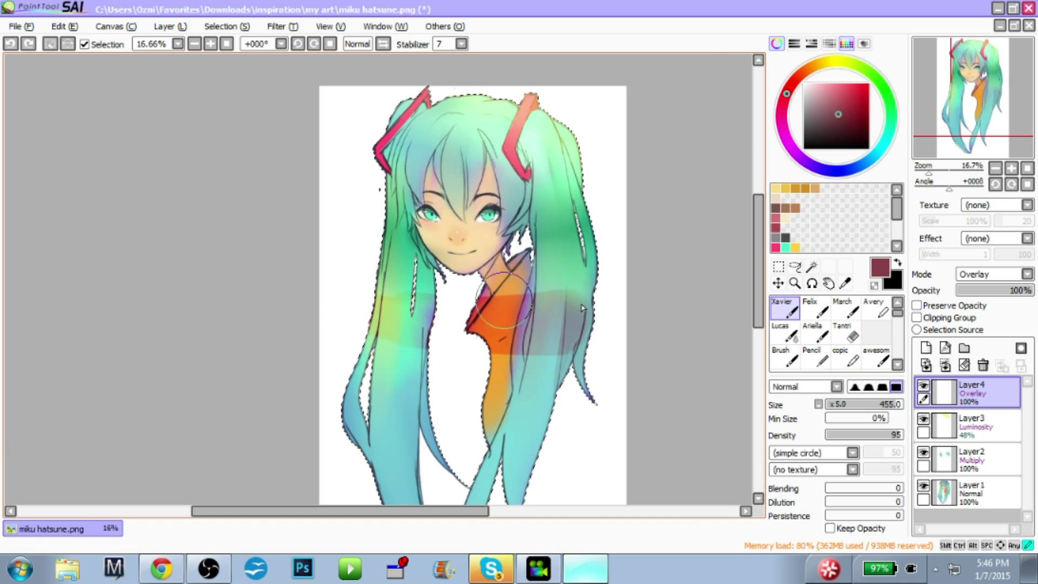
Blend the dark red band's edges into the ponytails and collar with the Lucas brush
{"action": "left_click", "coordinate": [787, 331]}
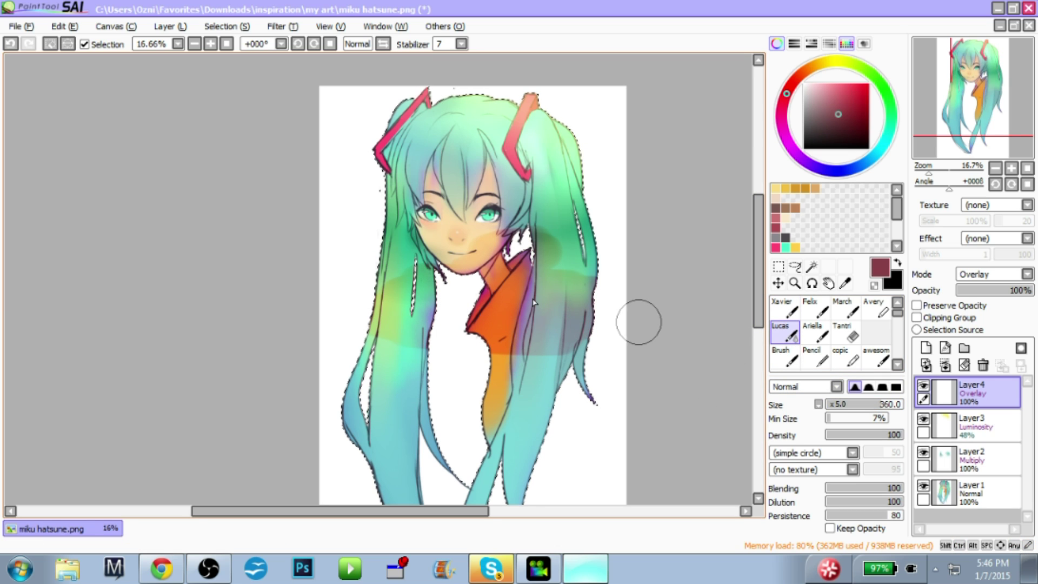
{"action": "left_click_drag", "start_coordinate": [480, 237], "coordinate": [545, 235]}
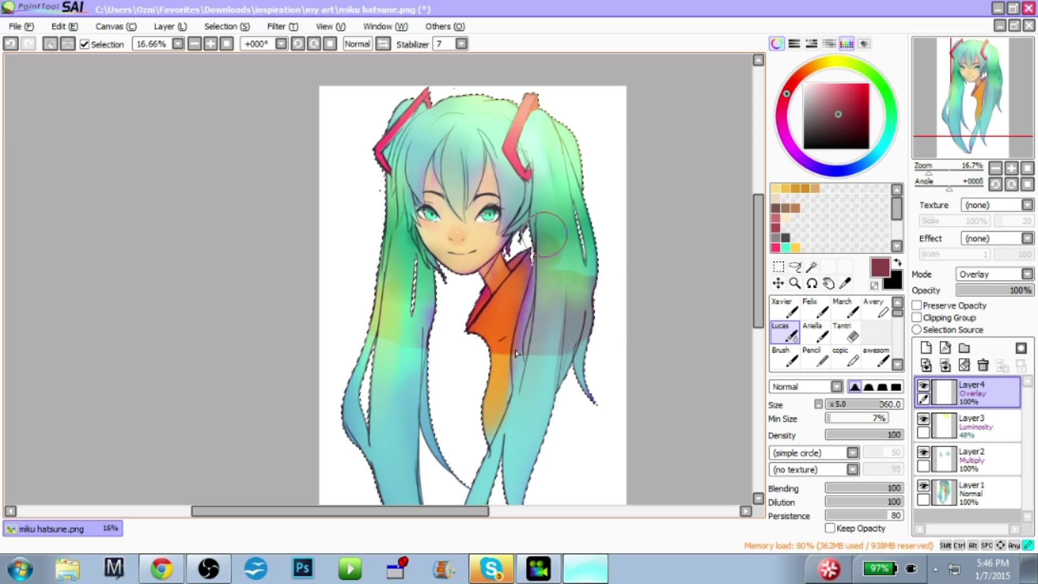
{"action": "left_click", "coordinate": [987, 427]}
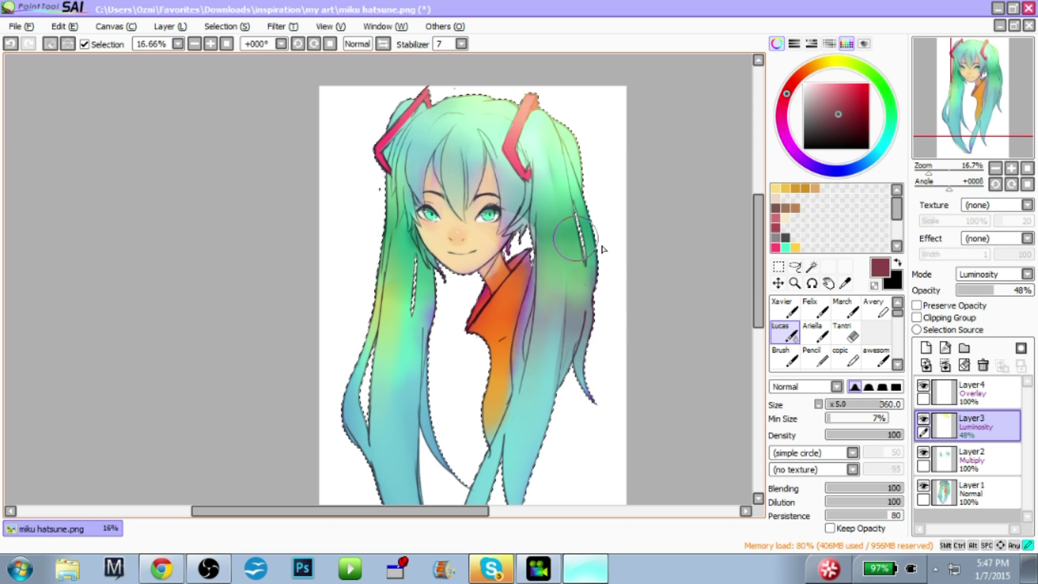
{"action": "left_click", "coordinate": [987, 393]}
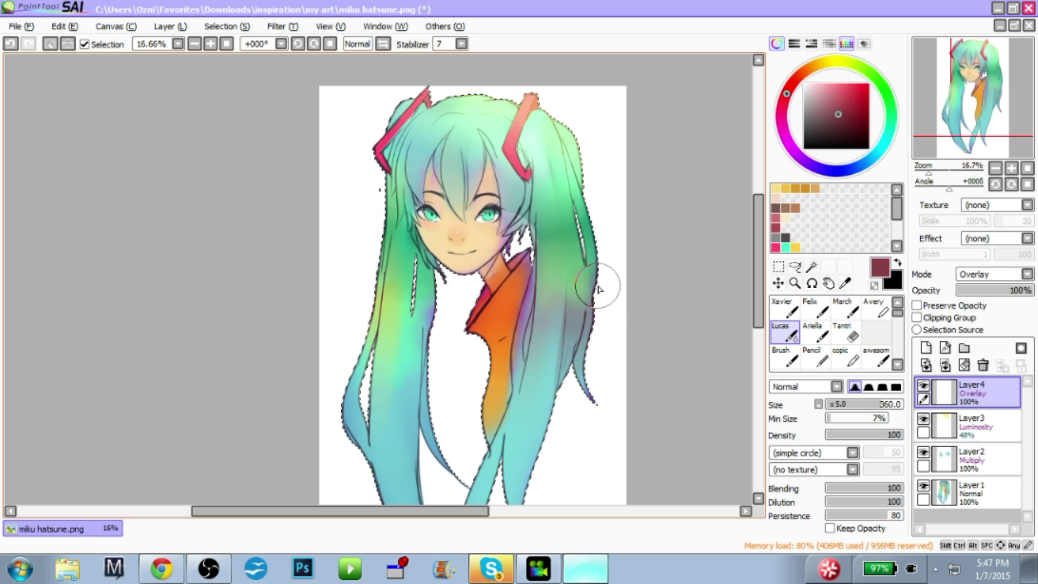
Toggle Layer4 off and on to compare the illustration with and without the Overlay colouring
{"action": "left_click", "coordinate": [924, 386]}
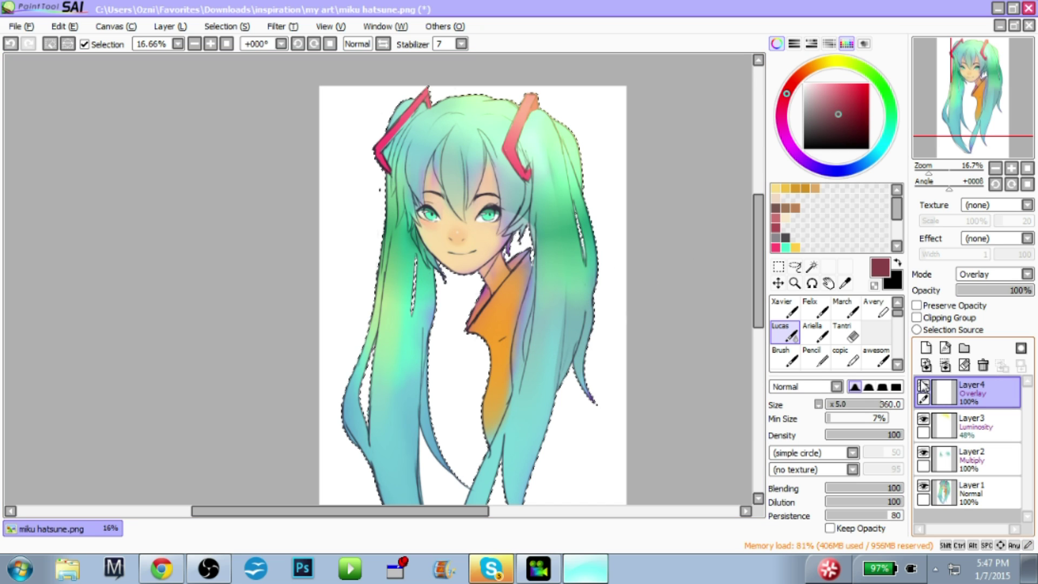
{"action": "left_click", "coordinate": [924, 385]}
{"action": "left_click", "coordinate": [979, 460]}
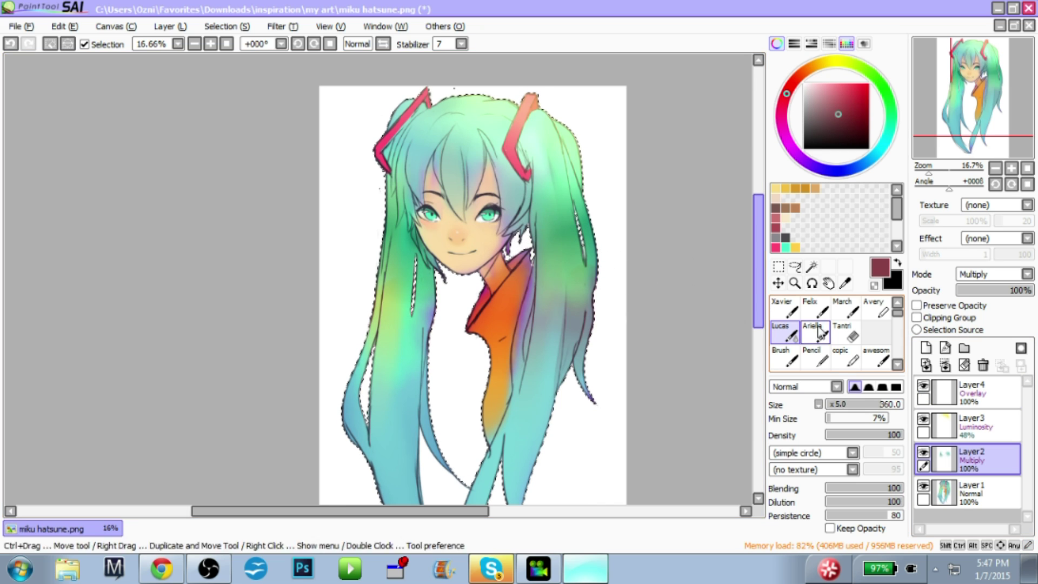
Brush light orange over the ponytail beside the face on the Overlay layer with the Felix brush
{"action": "left_click", "coordinate": [957, 392]}
{"action": "left_click", "coordinate": [846, 84]}
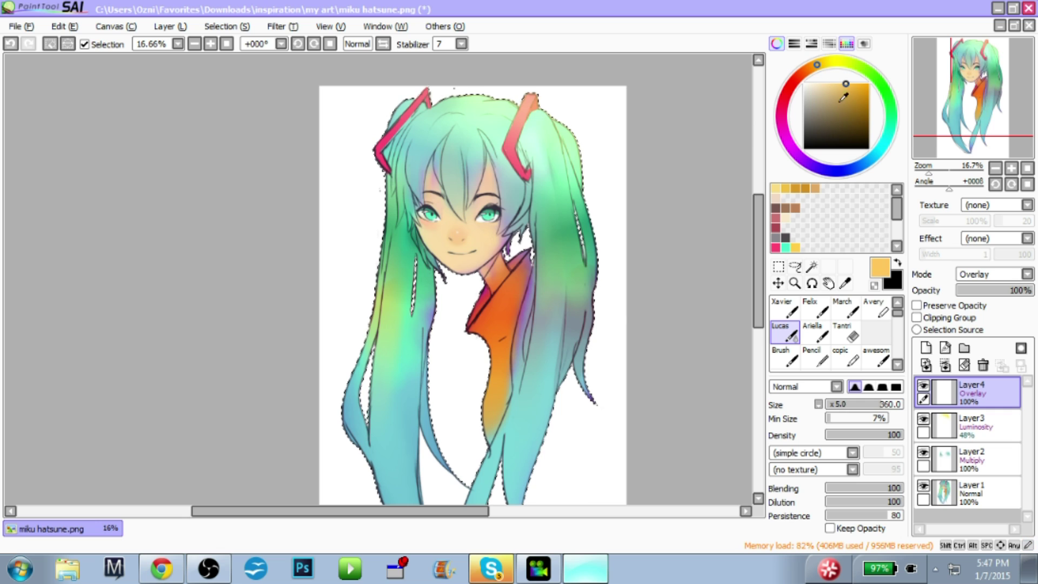
{"action": "left_click", "coordinate": [815, 308]}
{"action": "key", "text": "ctrl+z"}
{"action": "left_click_drag", "start_coordinate": [386, 227], "coordinate": [403, 229]}
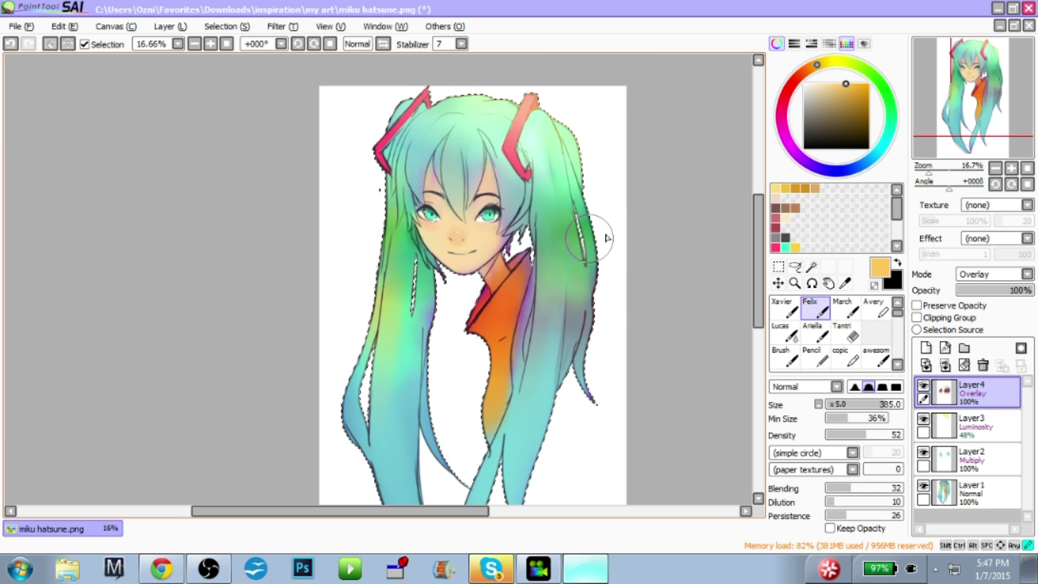
Set the painting colour to white and add a new Luminosity layer above Layer4
{"action": "left_click_drag", "start_coordinate": [805, 85], "coordinate": [776, 76]}
{"action": "left_click", "coordinate": [926, 348]}
{"action": "left_click", "coordinate": [990, 274]}
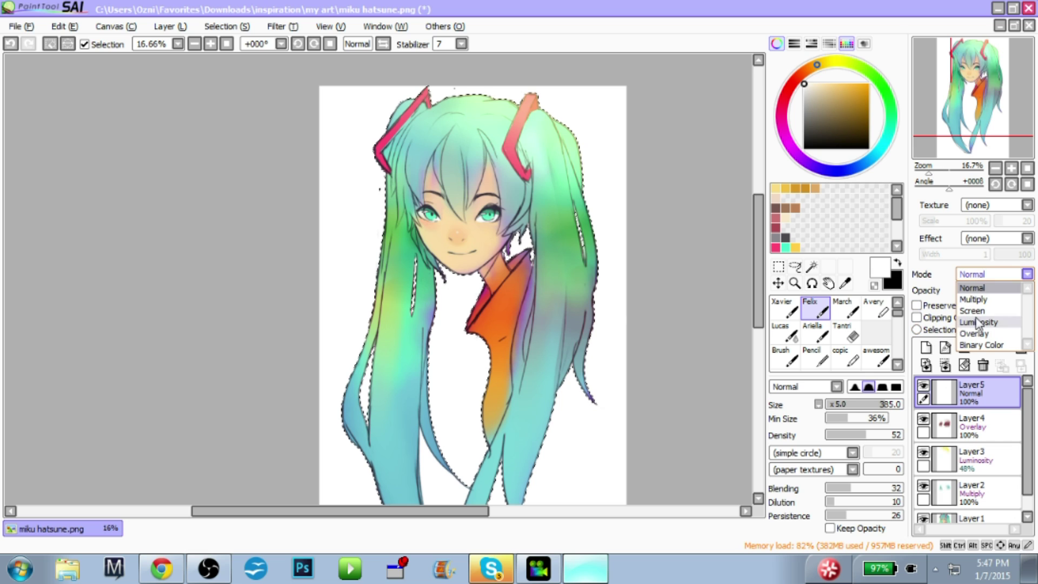
{"action": "left_click", "coordinate": [973, 324]}
Try a wide white band across the hair, undo it, and paint a thin pale orange highlight line there instead
{"action": "left_click_drag", "start_coordinate": [351, 157], "coordinate": [622, 157]}
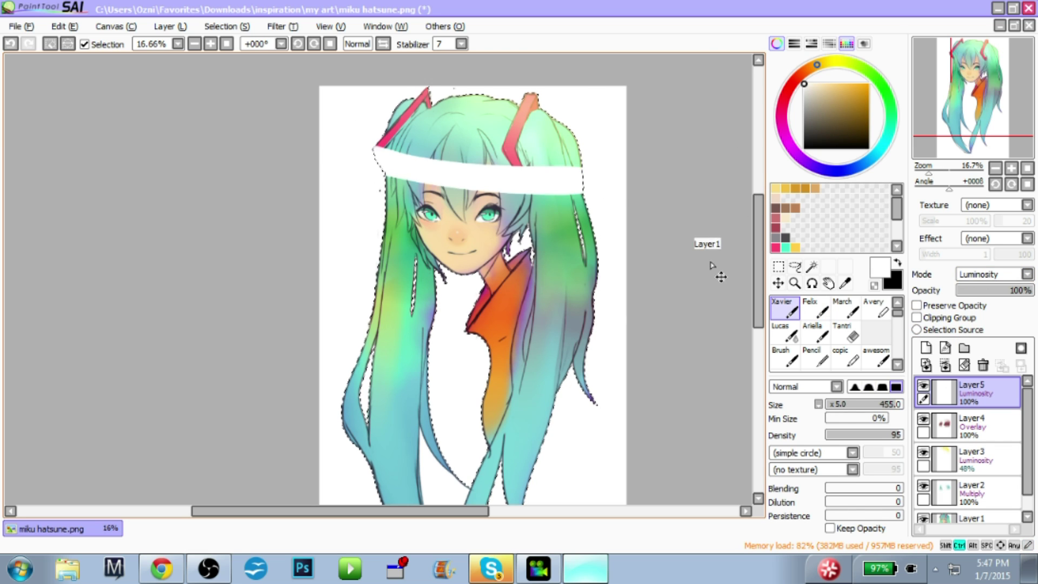
{"action": "key", "text": "ctrl+z"}
{"action": "left_click", "coordinate": [835, 405]}
{"action": "left_click_drag", "start_coordinate": [843, 106], "coordinate": [835, 82]}
{"action": "mouse_move", "coordinate": [368, 142]}
{"action": "left_mouse_down"}
{"action": "mouse_move", "coordinate": [660, 145]}
{"action": "mouse_move", "coordinate": [533, 179]}
{"action": "mouse_move", "coordinate": [543, 178]}
{"action": "mouse_move", "coordinate": [403, 153]}
{"action": "mouse_move", "coordinate": [467, 161]}
{"action": "left_mouse_up"}
{"action": "key", "text": "ctrl+z"}
{"action": "key", "text": "ctrl+z"}
{"action": "left_click_drag", "start_coordinate": [594, 162], "coordinate": [508, 165]}
Clear the selection and check the illustration in a horizontally mirrored view before restoring the normal view
{"action": "left_click", "coordinate": [796, 267]}
{"action": "left_click", "coordinate": [708, 229]}
{"action": "left_click_drag", "start_coordinate": [655, 229], "coordinate": [666, 171]}
{"action": "key", "text": "h"}
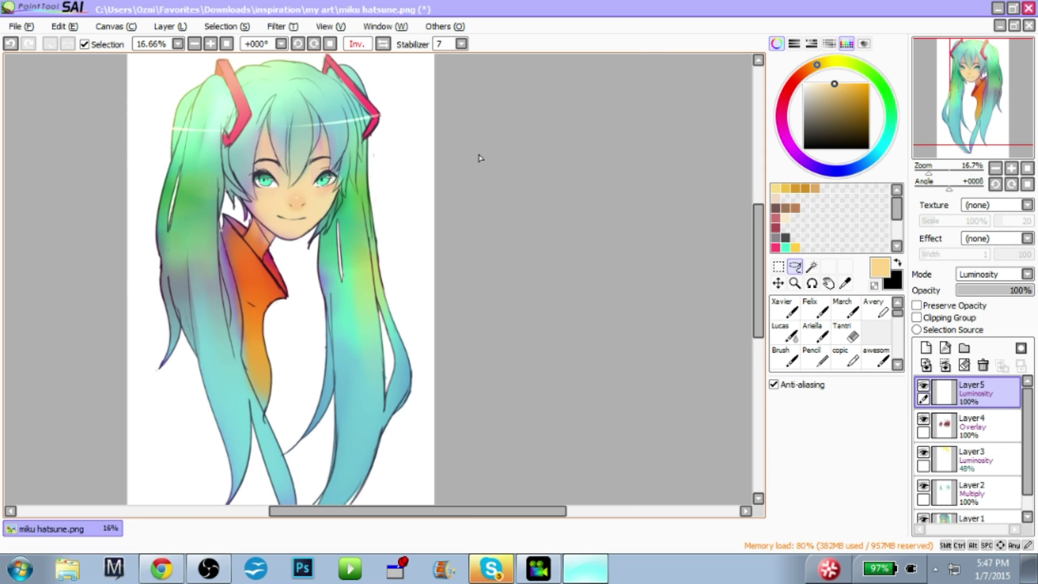
{"action": "key", "text": "h"}
{"action": "left_click_drag", "start_coordinate": [538, 143], "coordinate": [549, 204]}
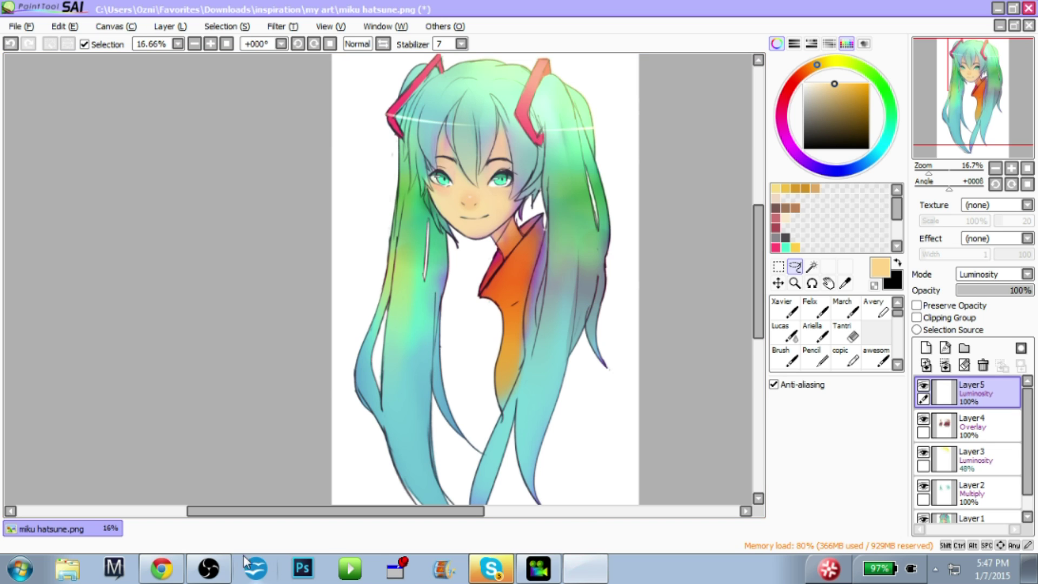
{"action": "left_click", "coordinate": [210, 569]}
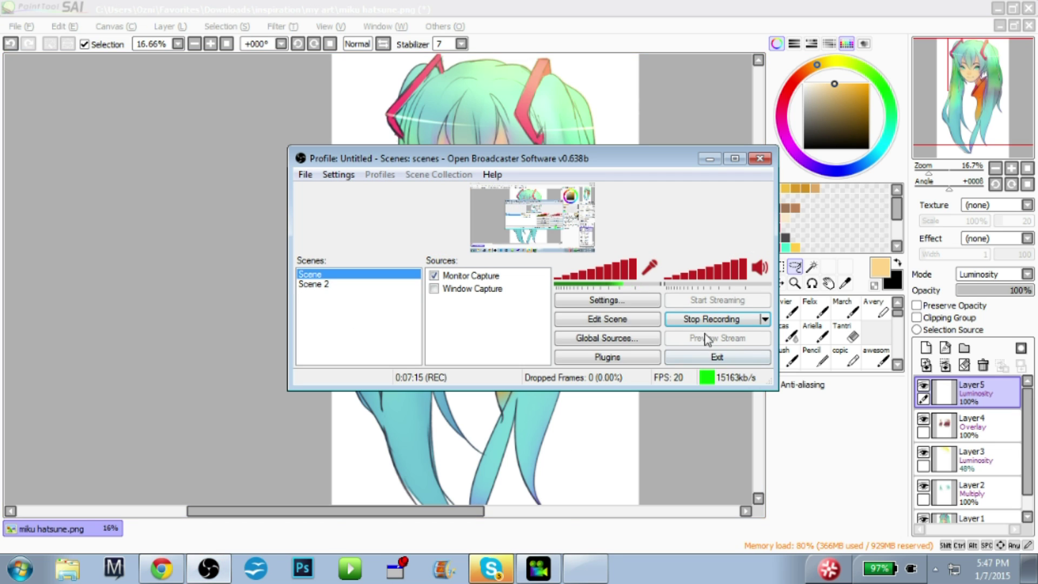
{"action": "left_click", "coordinate": [538, 569]}
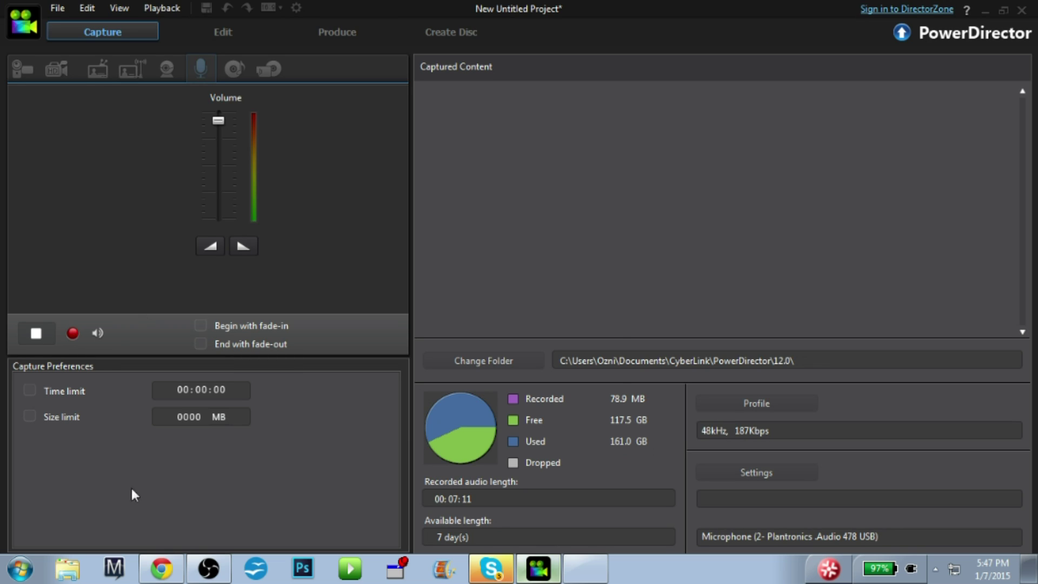
{"action": "key", "text": "space"}
{"action": "left_click", "coordinate": [507, 340]}
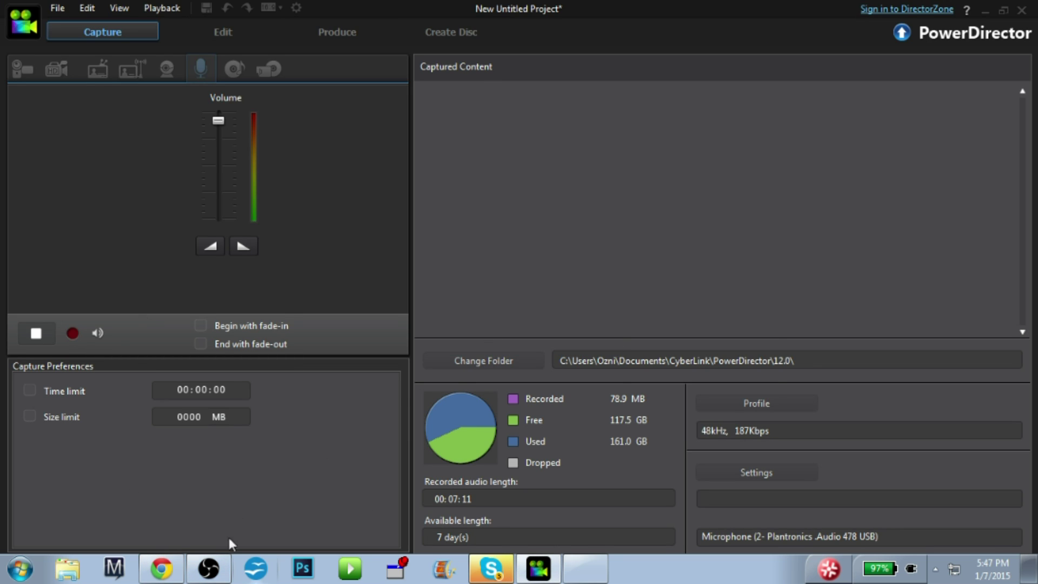